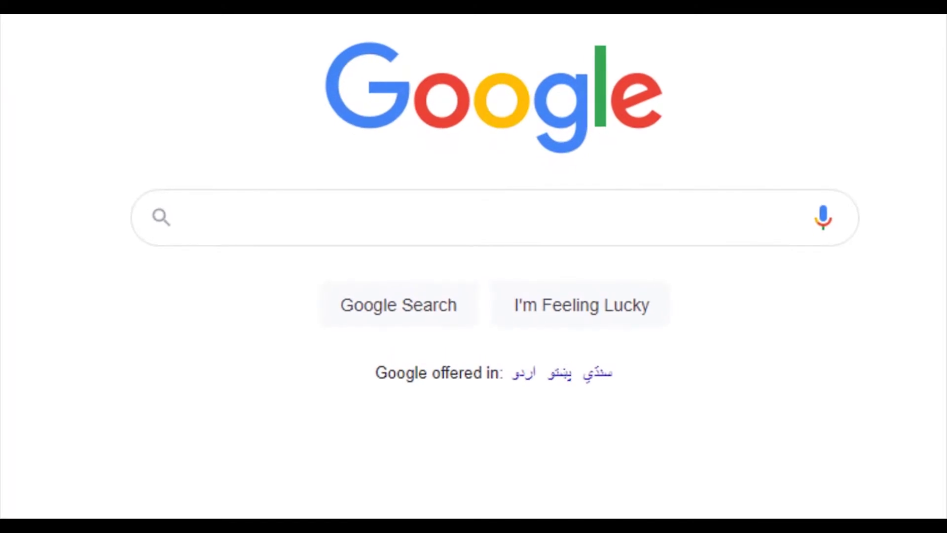
Search Google for ensembl.org, open the Ensembl genome browser site, and dismiss the mirror redirection notice
{"action": "type", "text": "ensemn"}
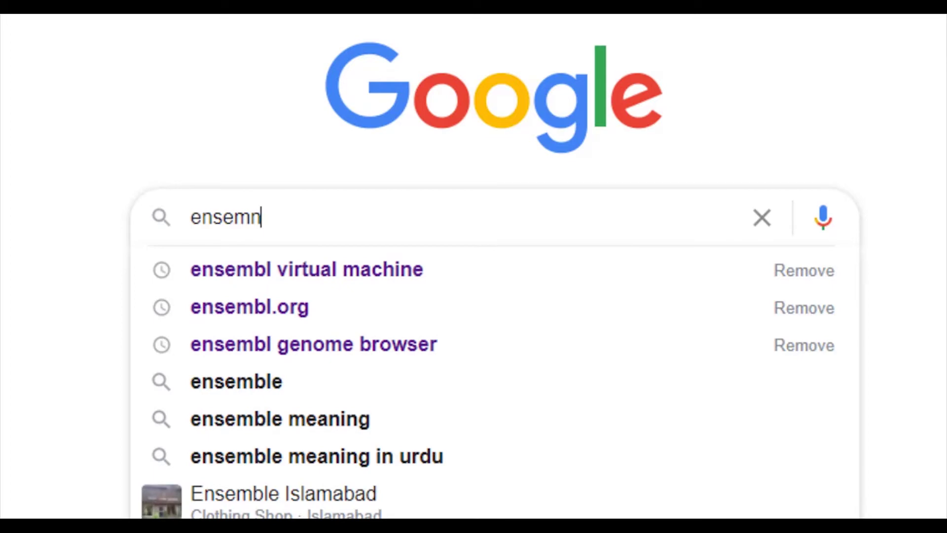
{"action": "key", "text": "Down"}
{"action": "key", "text": "Down"}
{"action": "key", "text": "Return"}
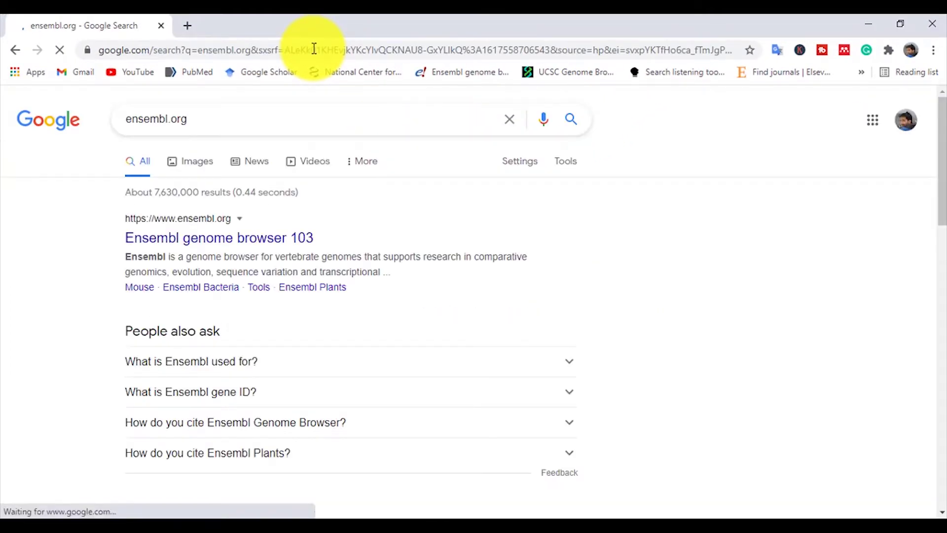
{"action": "left_click", "coordinate": [242, 240]}
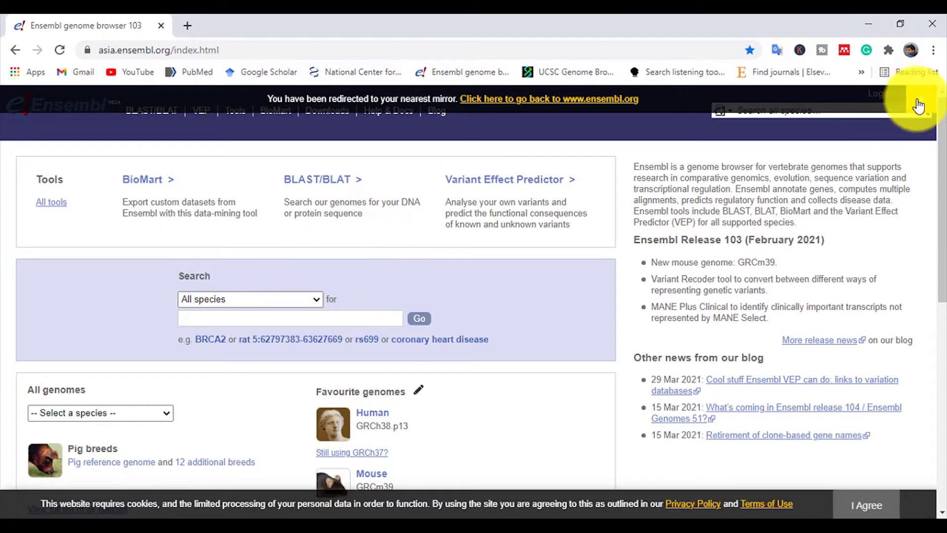
{"action": "left_click", "coordinate": [919, 106]}
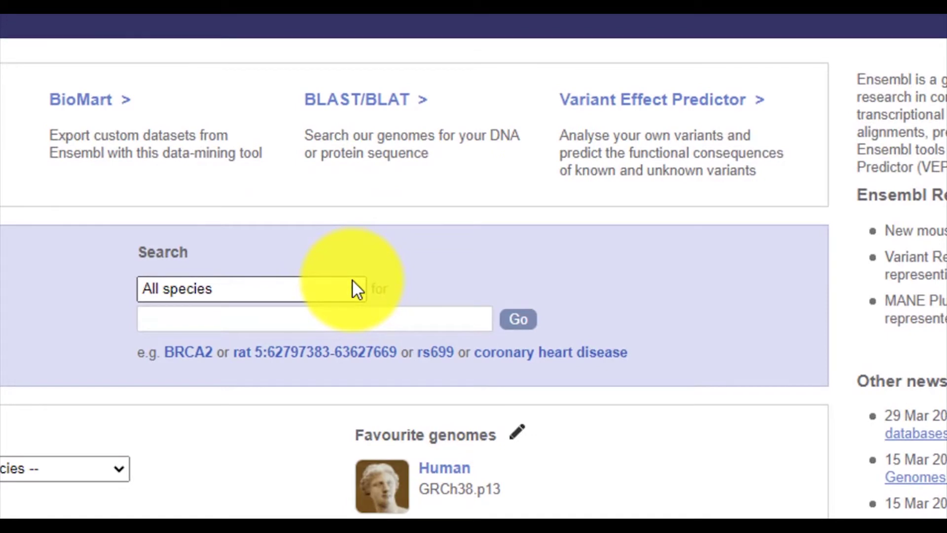
Set the species for the Ensembl home page search to Human
{"action": "left_click", "coordinate": [353, 283]}
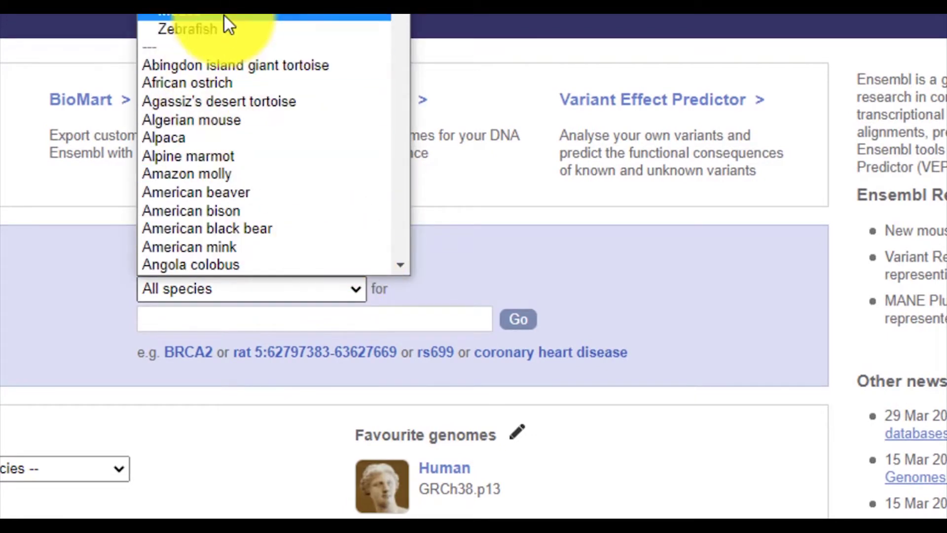
{"action": "scroll", "coordinate": [220, 27], "scroll_direction": "down", "scroll_amount": 5}
{"action": "scroll", "coordinate": [222, 32], "scroll_direction": "down", "scroll_amount": 20}
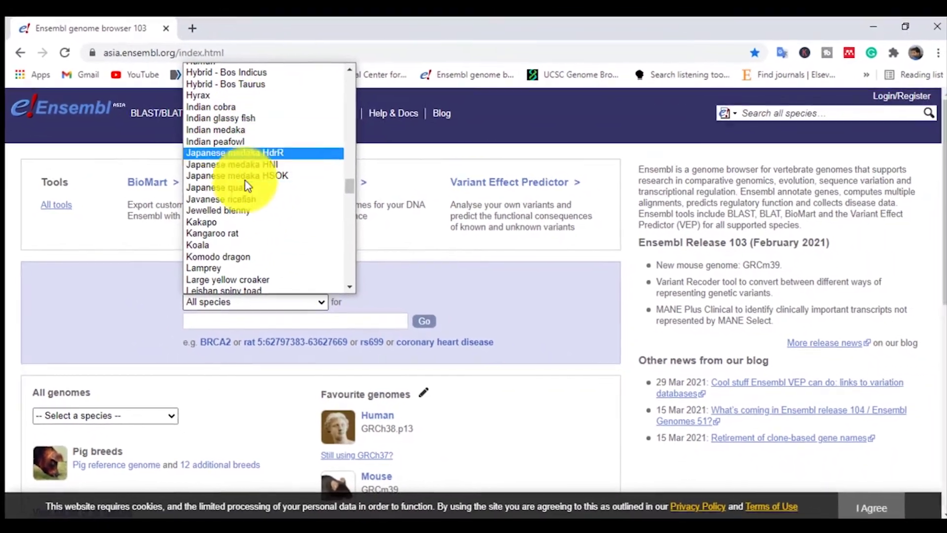
{"action": "scroll", "coordinate": [266, 232], "scroll_direction": "down", "scroll_amount": 20}
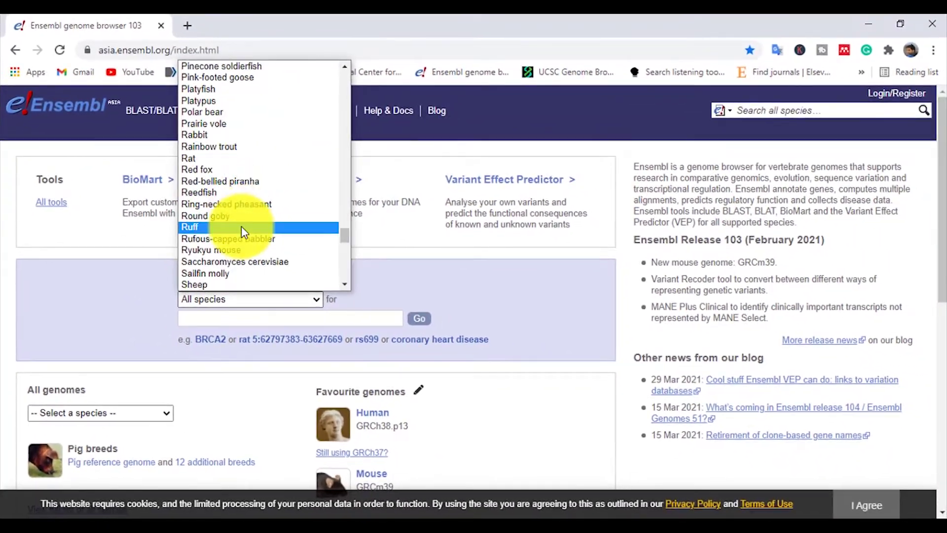
{"action": "scroll", "coordinate": [265, 241], "scroll_direction": "up", "scroll_amount": 7}
{"action": "scroll", "coordinate": [242, 228], "scroll_direction": "up", "scroll_amount": 20}
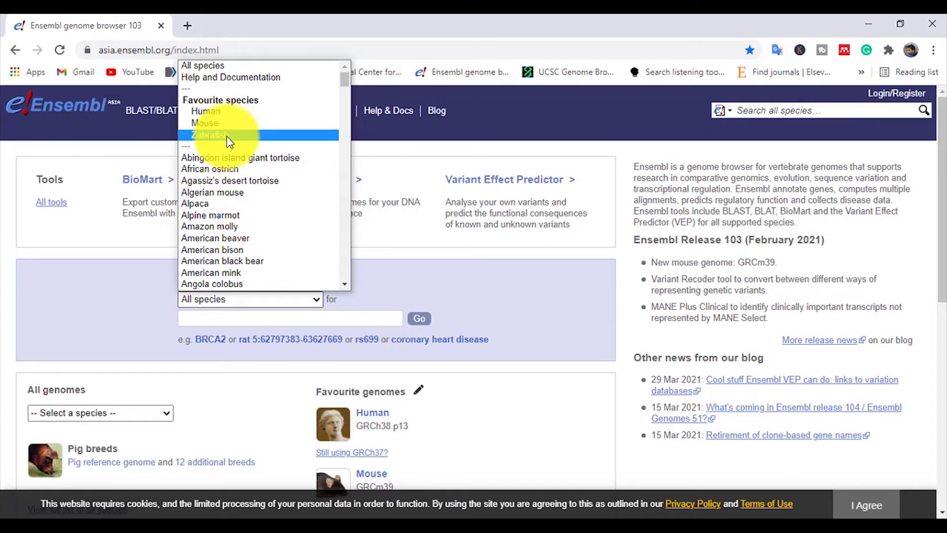
{"action": "left_click", "coordinate": [213, 111]}
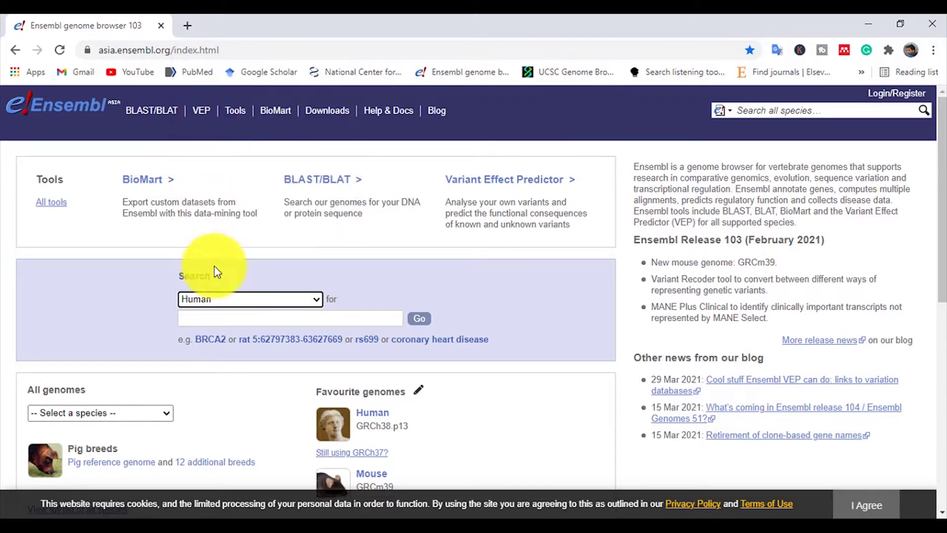
Search for LRAT and open the human gene entry from the results
{"action": "left_click", "coordinate": [232, 317]}
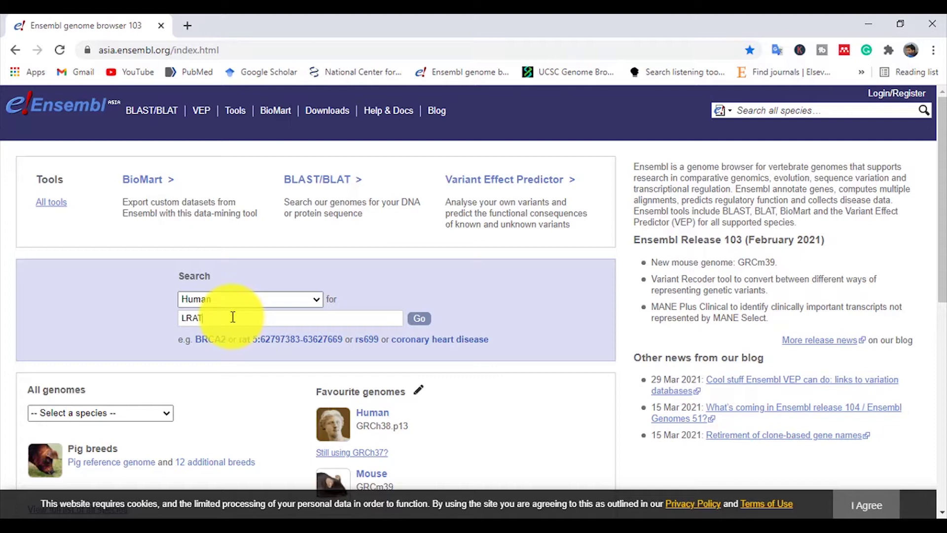
{"action": "left_click", "coordinate": [245, 318]}
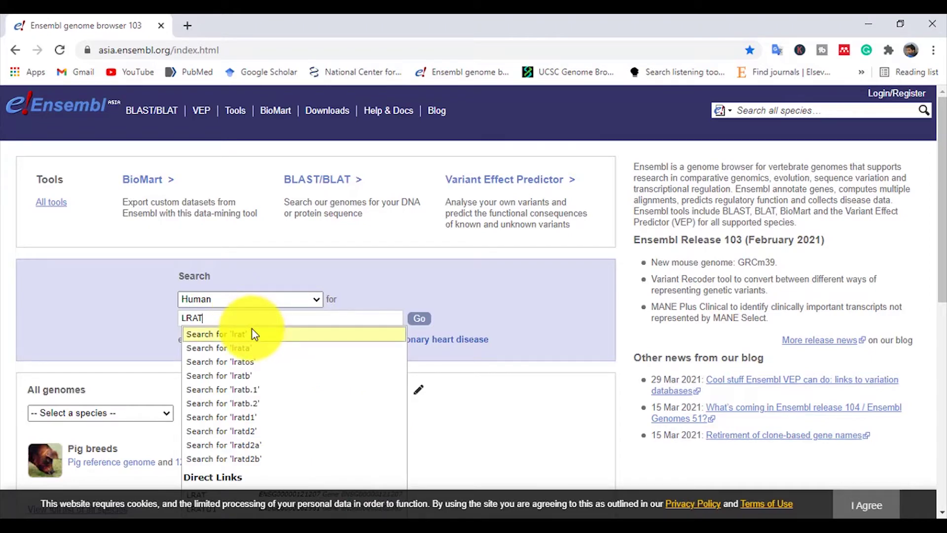
{"action": "left_click", "coordinate": [419, 319]}
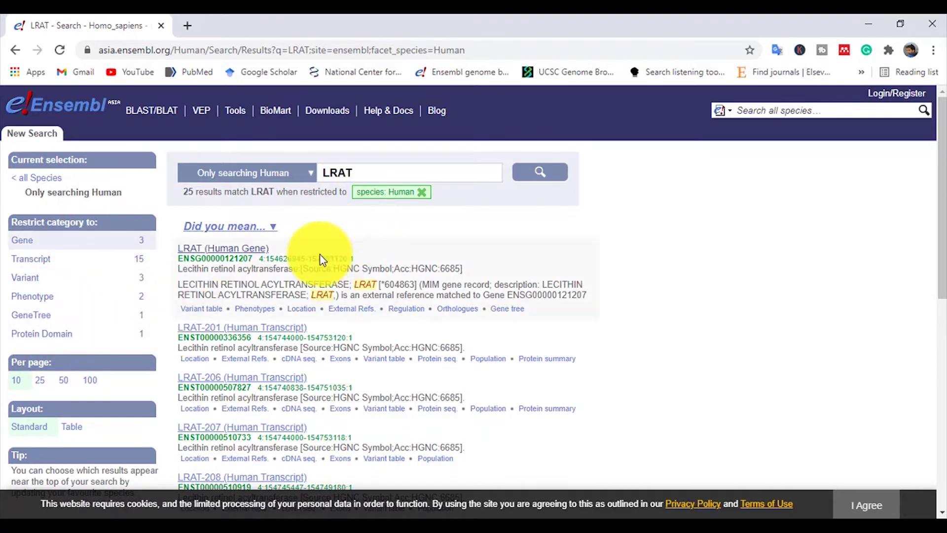
{"action": "left_click", "coordinate": [236, 253]}
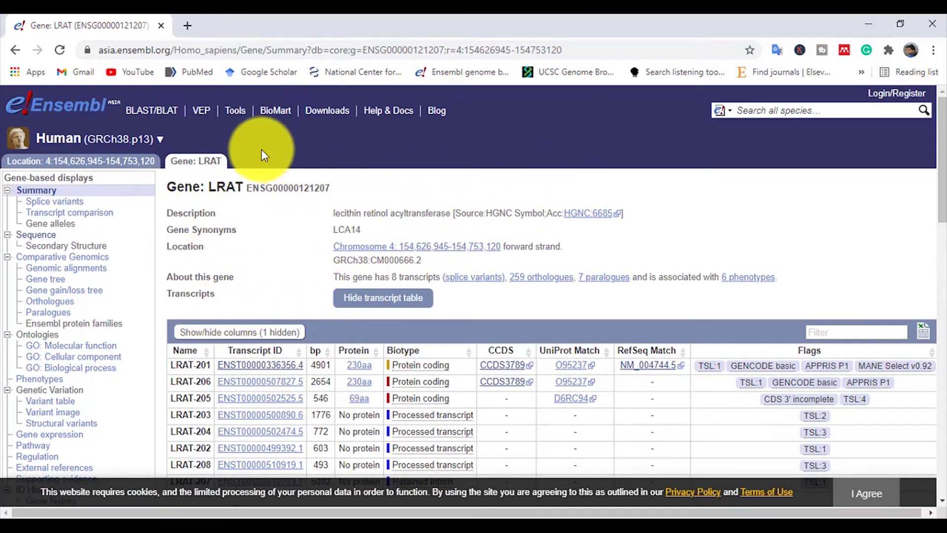
Examine the LRAT gene summary, including the transcript table, the region view and the strand orientation beside the chromosome location
{"action": "scroll", "coordinate": [368, 237], "scroll_direction": "down", "scroll_amount": 15}
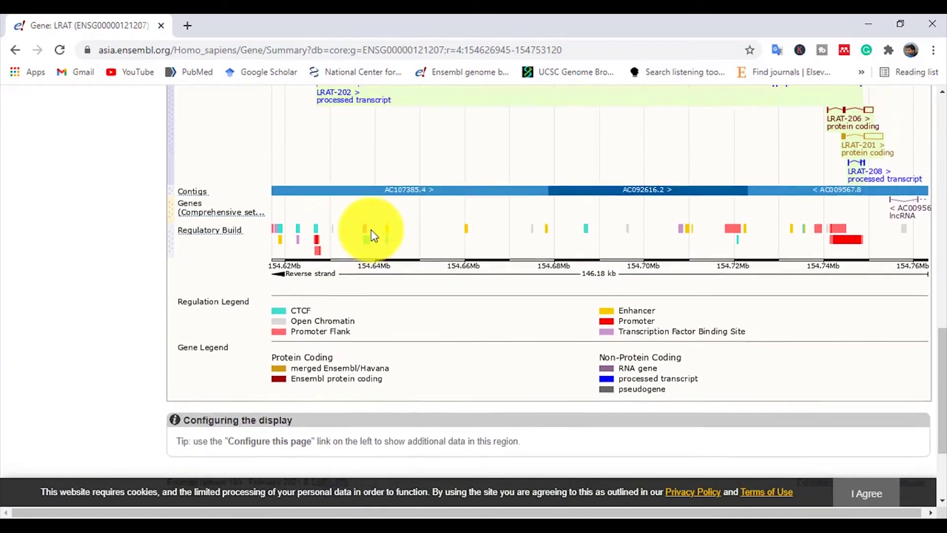
{"action": "scroll", "coordinate": [371, 232], "scroll_direction": "up", "scroll_amount": 15}
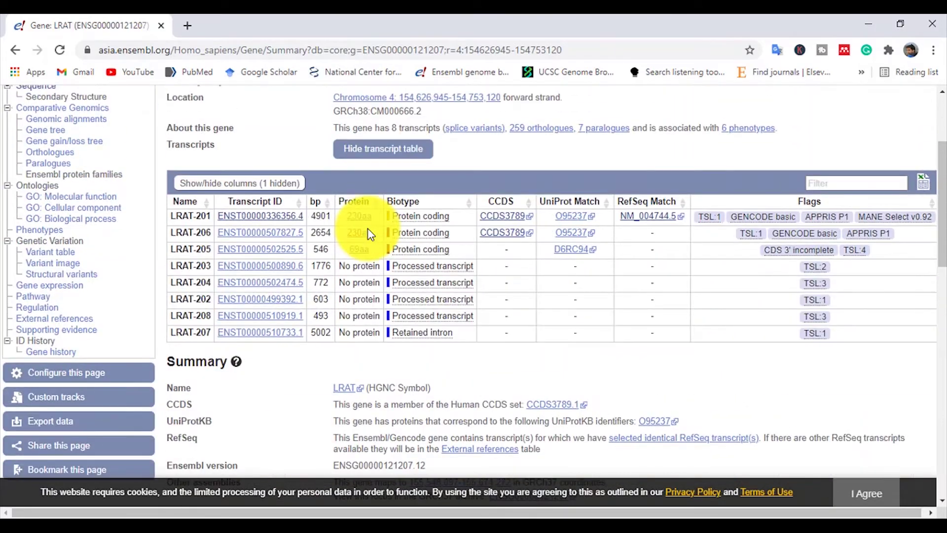
{"action": "scroll", "coordinate": [367, 233], "scroll_direction": "down", "scroll_amount": 9}
{"action": "scroll", "coordinate": [366, 230], "scroll_direction": "up", "scroll_amount": 2}
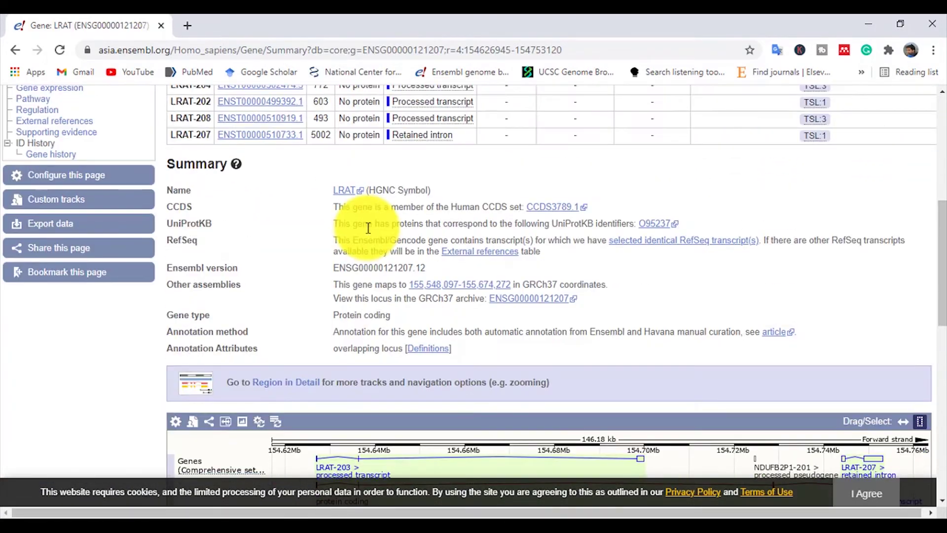
{"action": "scroll", "coordinate": [367, 228], "scroll_direction": "down", "scroll_amount": 3}
{"action": "scroll", "coordinate": [368, 227], "scroll_direction": "up", "scroll_amount": 10}
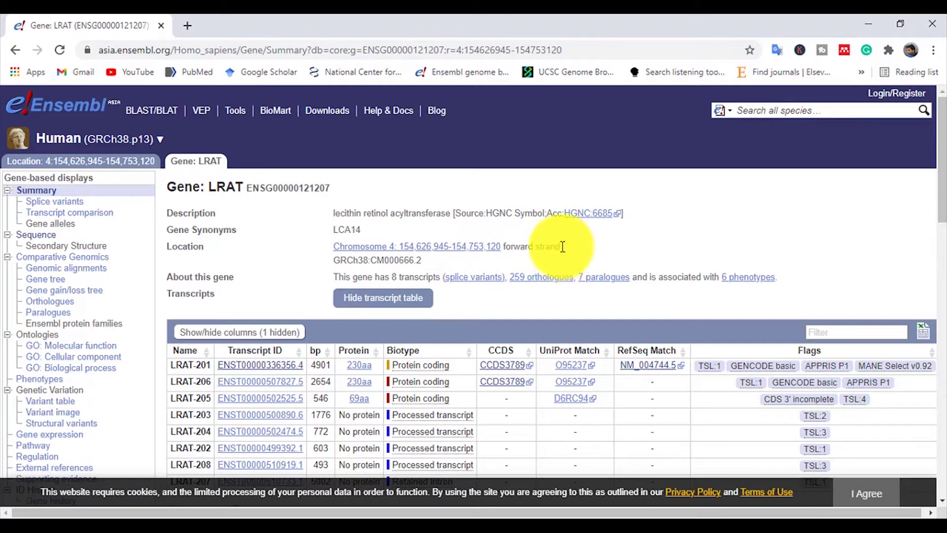
{"action": "left_click_drag", "start_coordinate": [563, 246], "coordinate": [507, 251]}
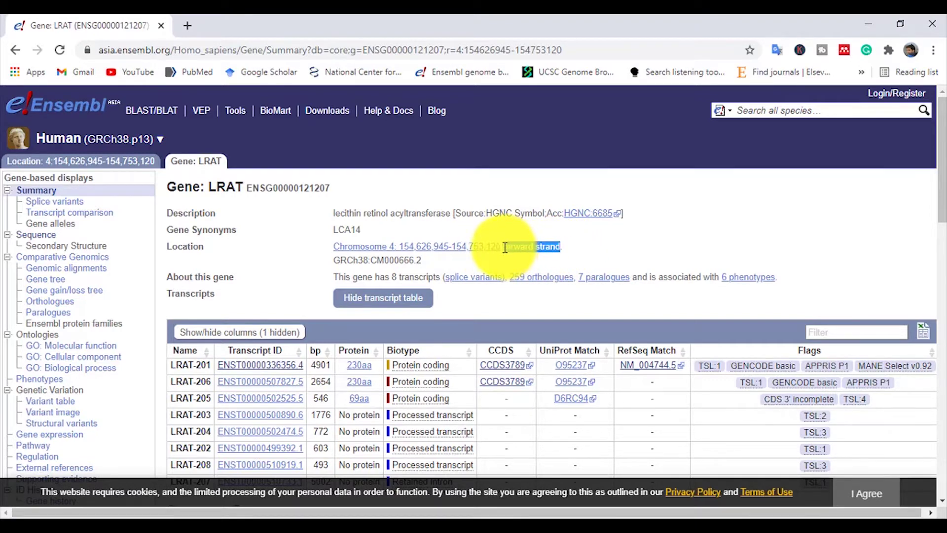
{"action": "left_click", "coordinate": [559, 243]}
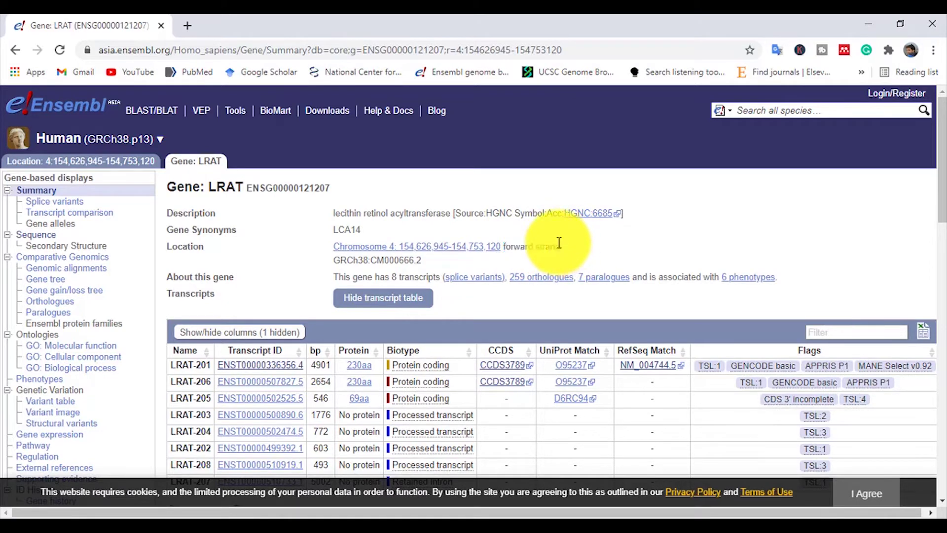
{"action": "left_click_drag", "start_coordinate": [561, 243], "coordinate": [503, 246]}
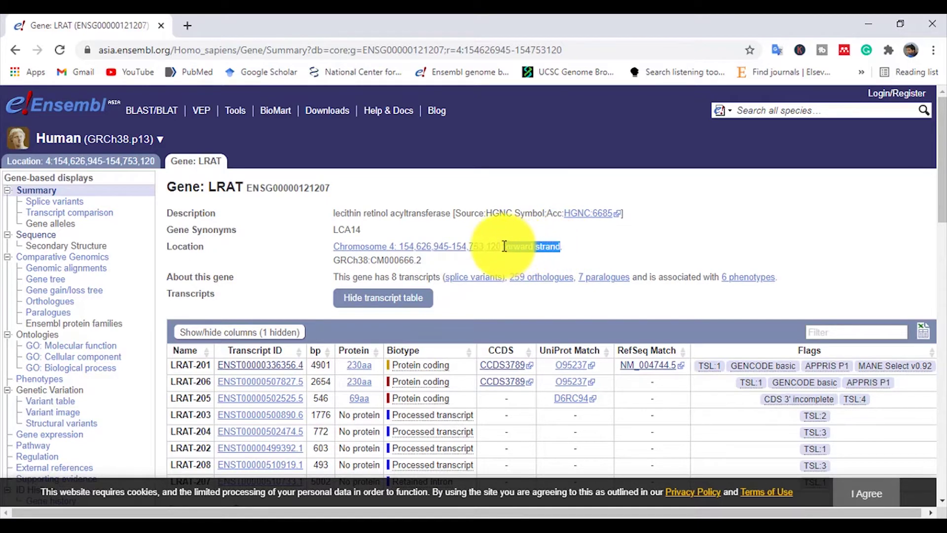
{"action": "left_click", "coordinate": [597, 241]}
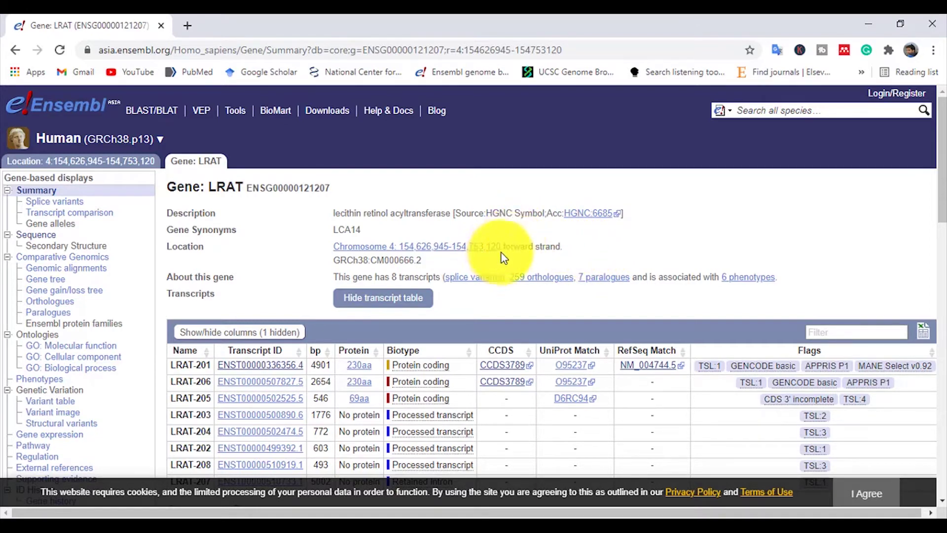
{"action": "left_click_drag", "start_coordinate": [507, 248], "coordinate": [560, 247]}
{"action": "left_click", "coordinate": [586, 257]}
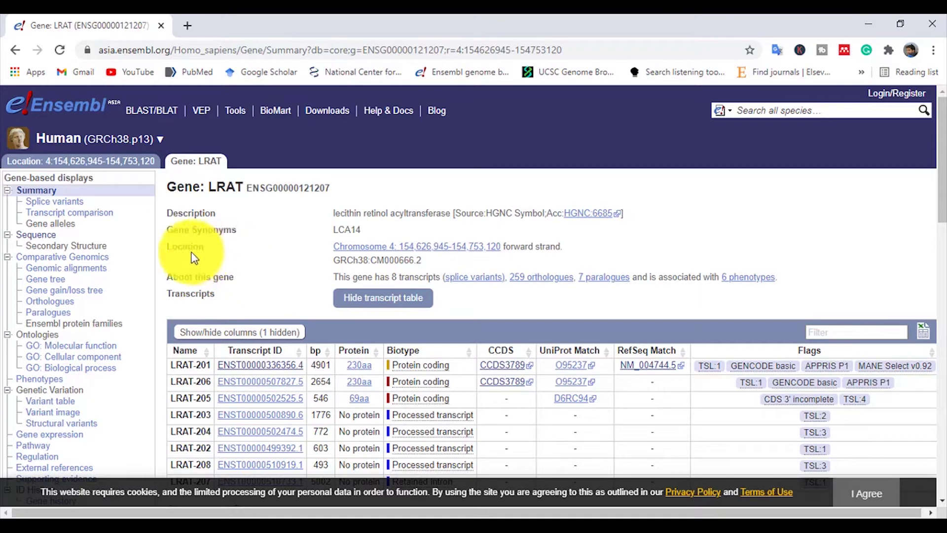
Open the LRAT gene's Sequence page in a new browser tab and go to its marked-up sequence
{"action": "right_click", "coordinate": [36, 243]}
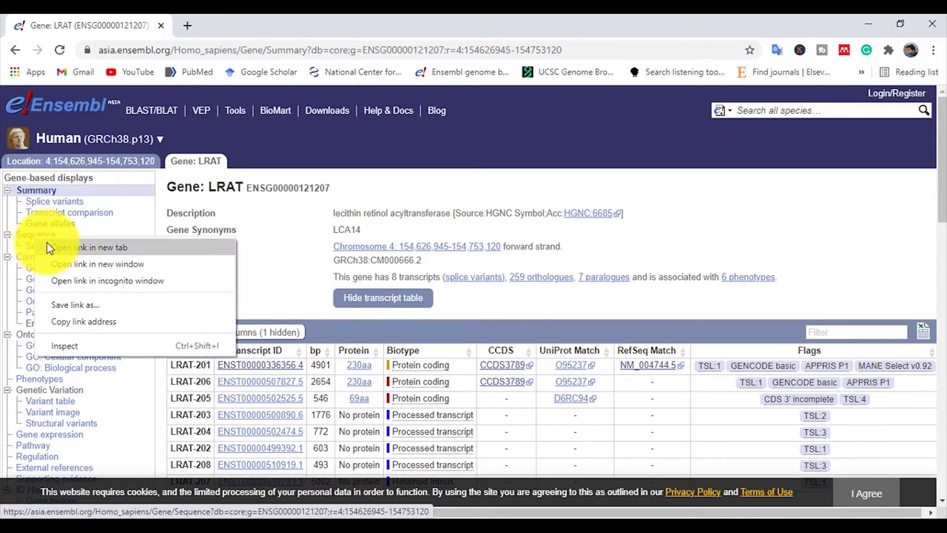
{"action": "left_click", "coordinate": [47, 246]}
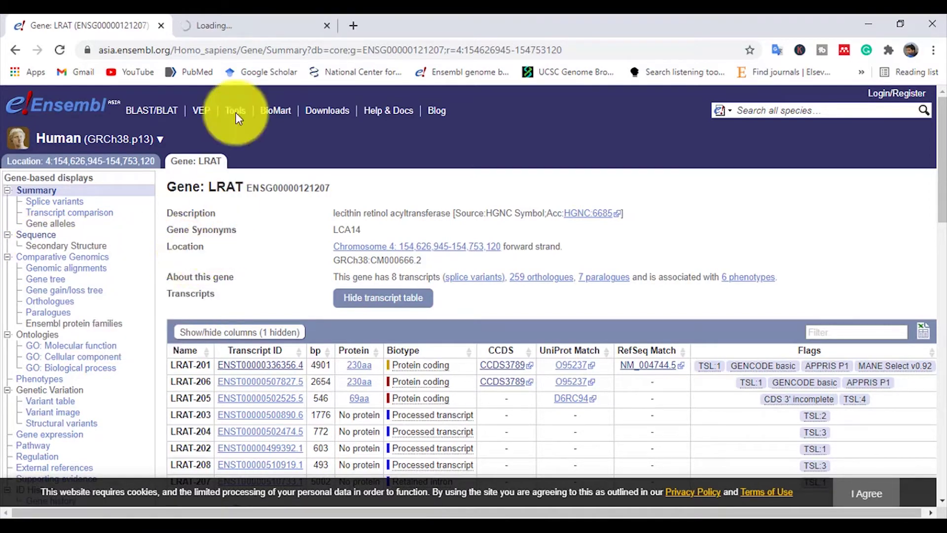
{"action": "left_click", "coordinate": [240, 28]}
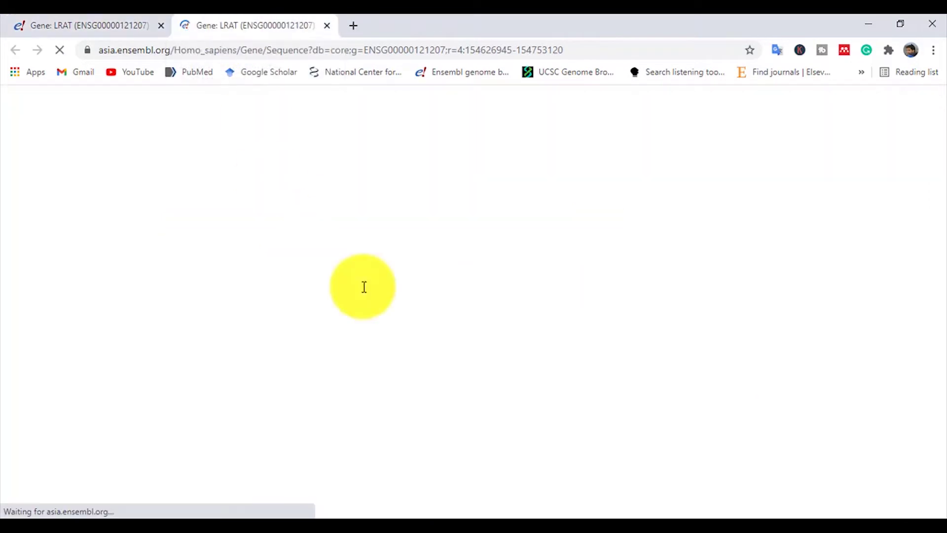
{"action": "scroll", "coordinate": [332, 262], "scroll_direction": "down", "scroll_amount": 5}
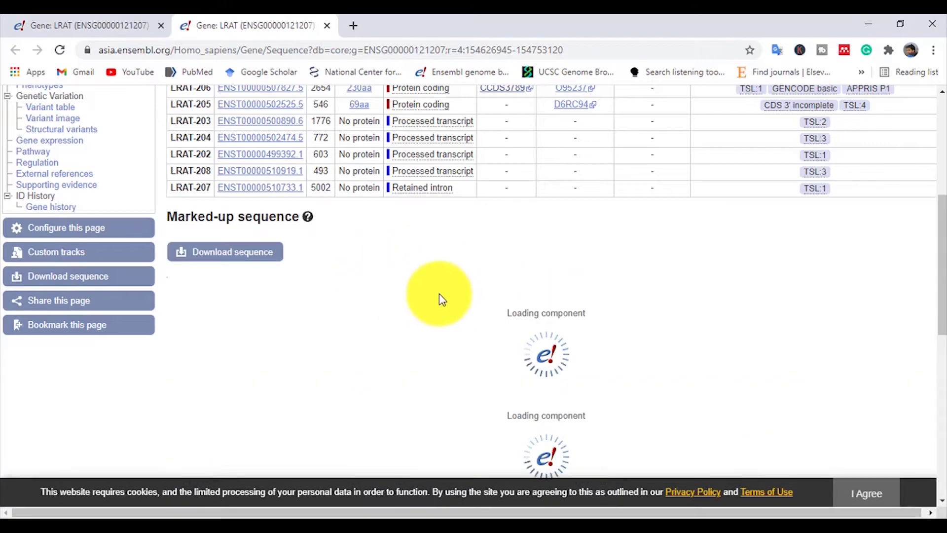
{"action": "scroll", "coordinate": [414, 267], "scroll_direction": "down", "scroll_amount": 4}
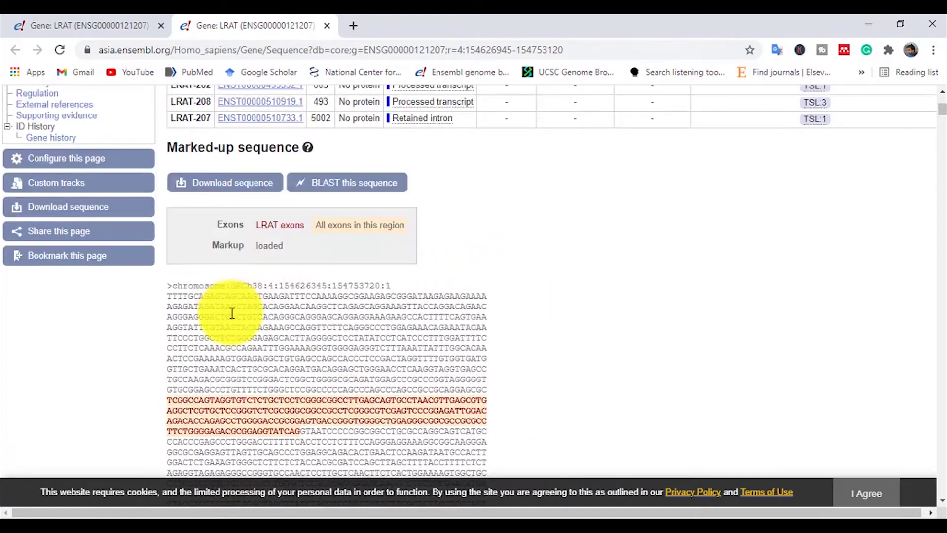
Compare the first highlighted LRAT exon with the unhighlighted intron sequence below it in the marked-up sequence
{"action": "left_click_drag", "start_coordinate": [176, 267], "coordinate": [316, 289]}
{"action": "scroll", "coordinate": [208, 242], "scroll_direction": "down", "scroll_amount": 3}
{"action": "left_click_drag", "start_coordinate": [207, 240], "coordinate": [407, 366]}
{"action": "scroll", "coordinate": [376, 302], "scroll_direction": "up", "scroll_amount": 3}
{"action": "scroll", "coordinate": [372, 271], "scroll_direction": "down", "scroll_amount": 4}
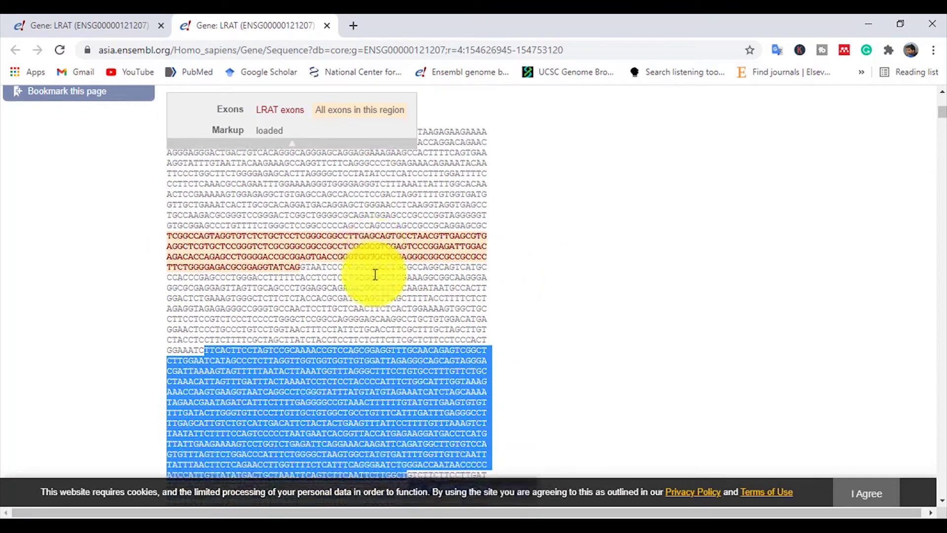
{"action": "scroll", "coordinate": [377, 248], "scroll_direction": "up", "scroll_amount": 4}
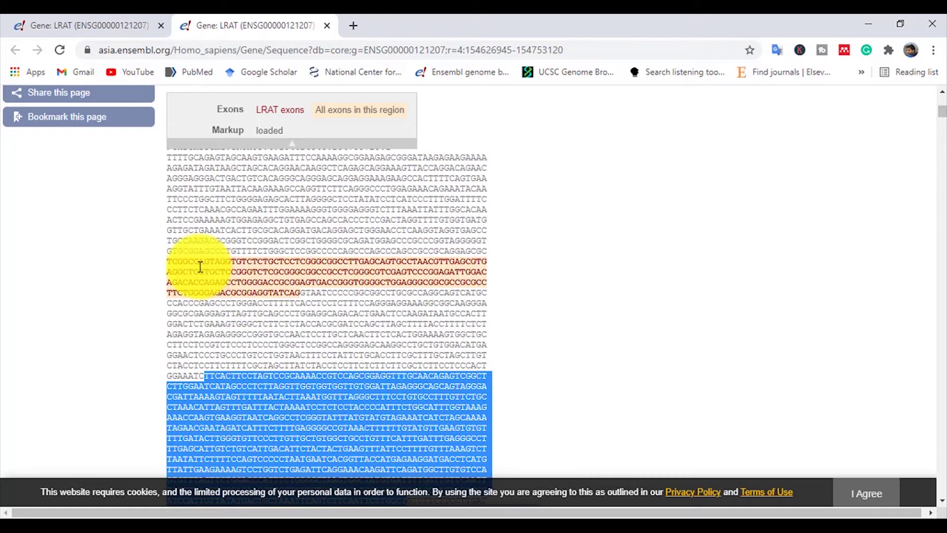
{"action": "left_click_drag", "start_coordinate": [201, 267], "coordinate": [391, 313]}
{"action": "left_click", "coordinate": [355, 232]}
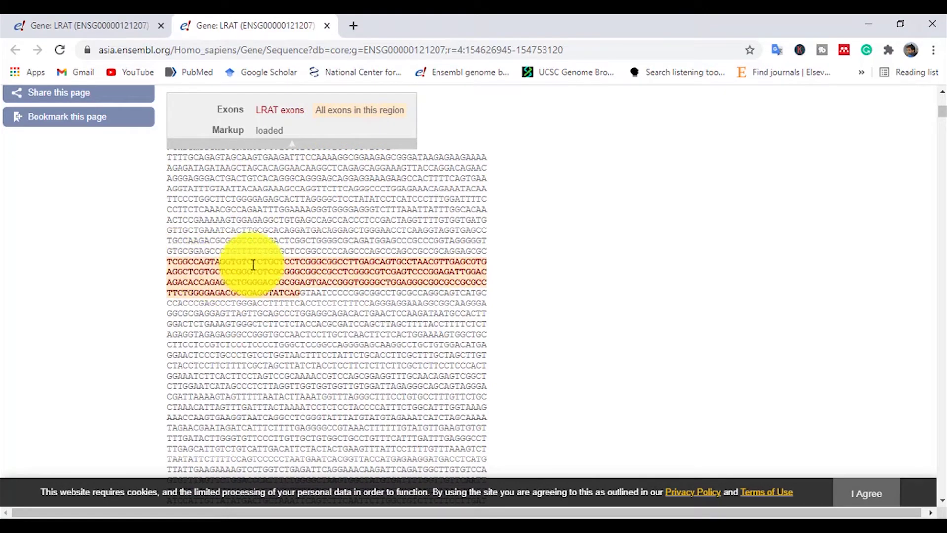
Inspect the sequence before the first LRAT exon, the exon itself and the intron after it, then return to the transcript table
{"action": "scroll", "coordinate": [257, 261], "scroll_direction": "up", "scroll_amount": 3}
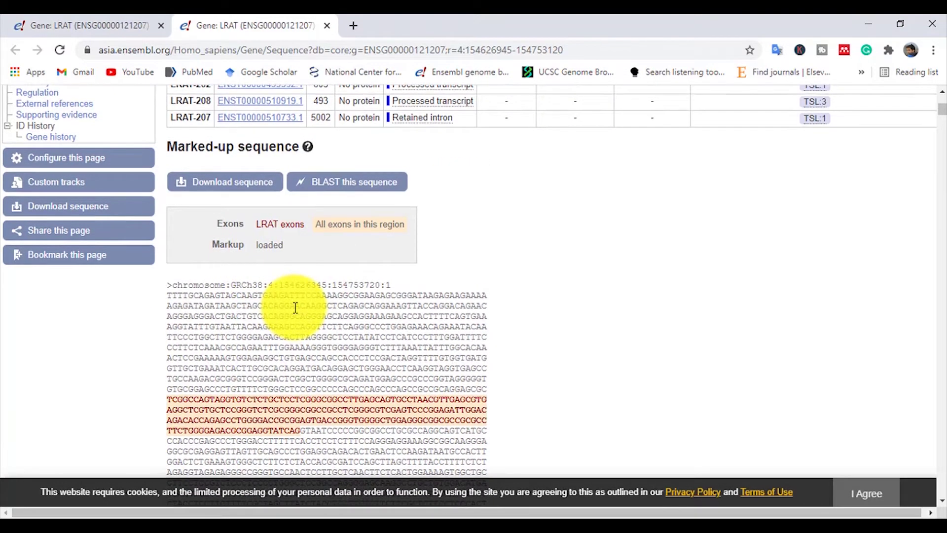
{"action": "scroll", "coordinate": [294, 307], "scroll_direction": "down", "scroll_amount": 2}
{"action": "left_click_drag", "start_coordinate": [173, 332], "coordinate": [300, 363]}
{"action": "left_click", "coordinate": [339, 306]}
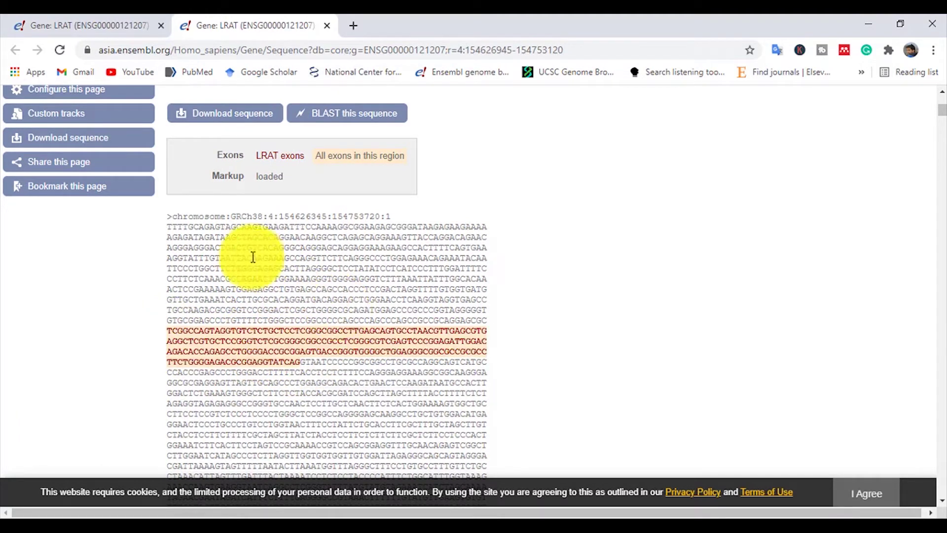
{"action": "left_click_drag", "start_coordinate": [252, 257], "coordinate": [332, 303]}
{"action": "scroll", "coordinate": [290, 377], "scroll_direction": "down", "scroll_amount": 3}
{"action": "left_click_drag", "start_coordinate": [263, 285], "coordinate": [360, 441]}
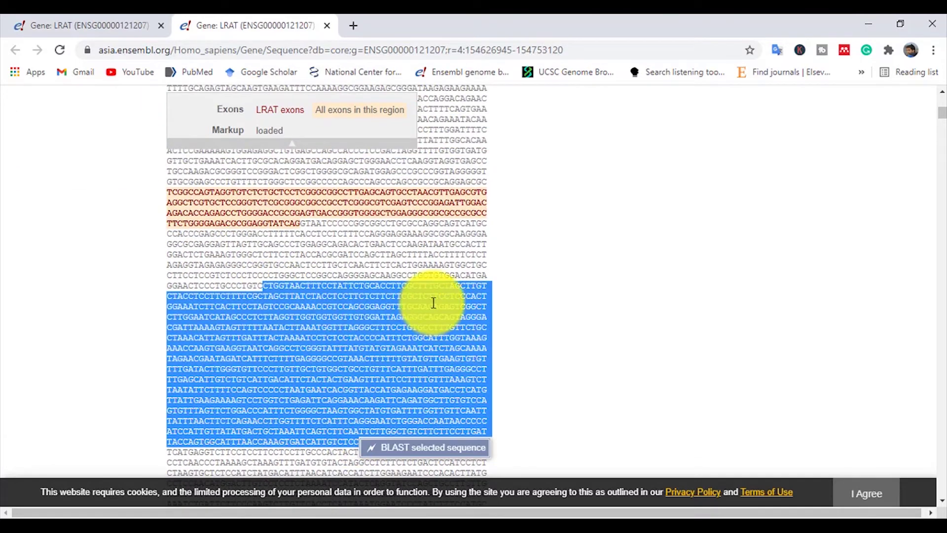
{"action": "scroll", "coordinate": [405, 296], "scroll_direction": "down", "scroll_amount": 8}
{"action": "scroll", "coordinate": [383, 294], "scroll_direction": "up", "scroll_amount": 6}
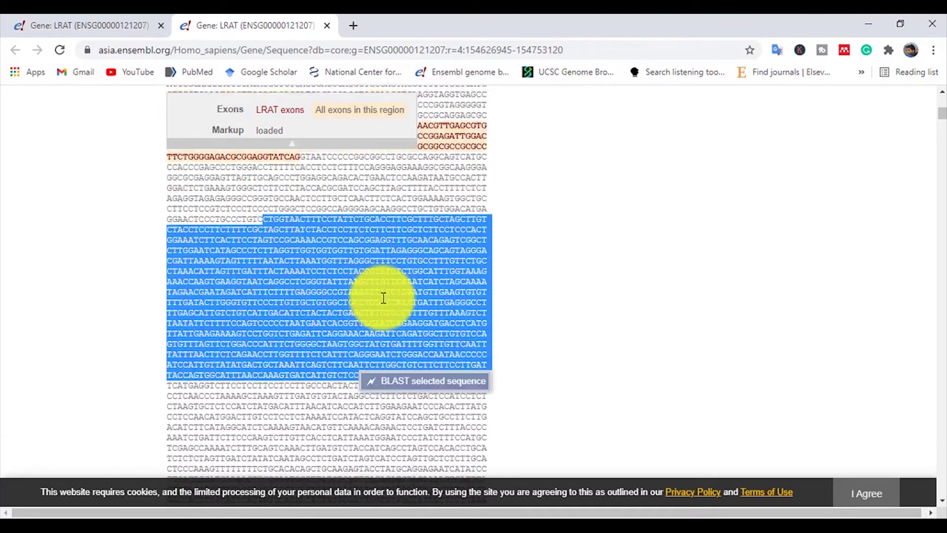
{"action": "scroll", "coordinate": [384, 298], "scroll_direction": "up", "scroll_amount": 10}
{"action": "scroll", "coordinate": [491, 356], "scroll_direction": "down", "scroll_amount": 3}
{"action": "scroll", "coordinate": [493, 365], "scroll_direction": "up", "scroll_amount": 3}
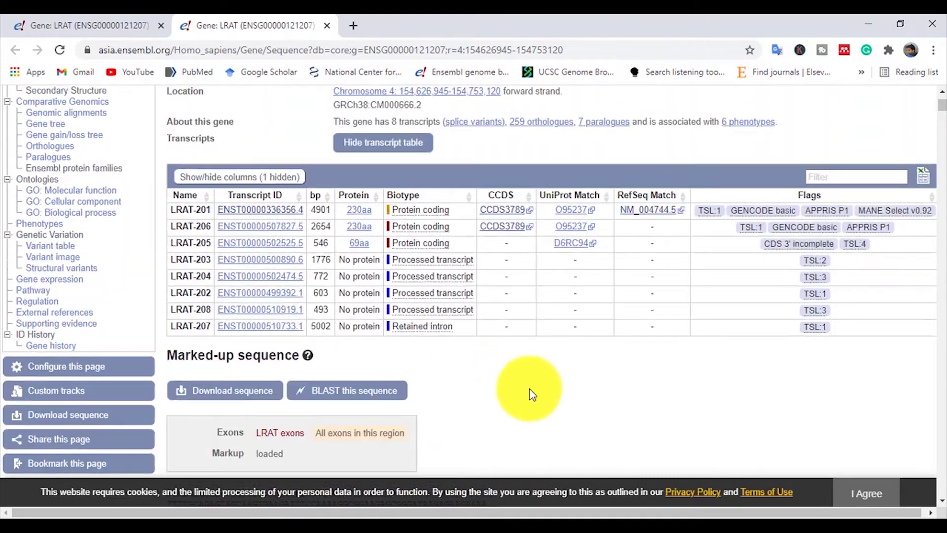
Open the LRAT-201 transcript page and its CCDS3789 report from the transcript table in separate new browser tabs
{"action": "scroll", "coordinate": [503, 376], "scroll_direction": "up", "scroll_amount": 3}
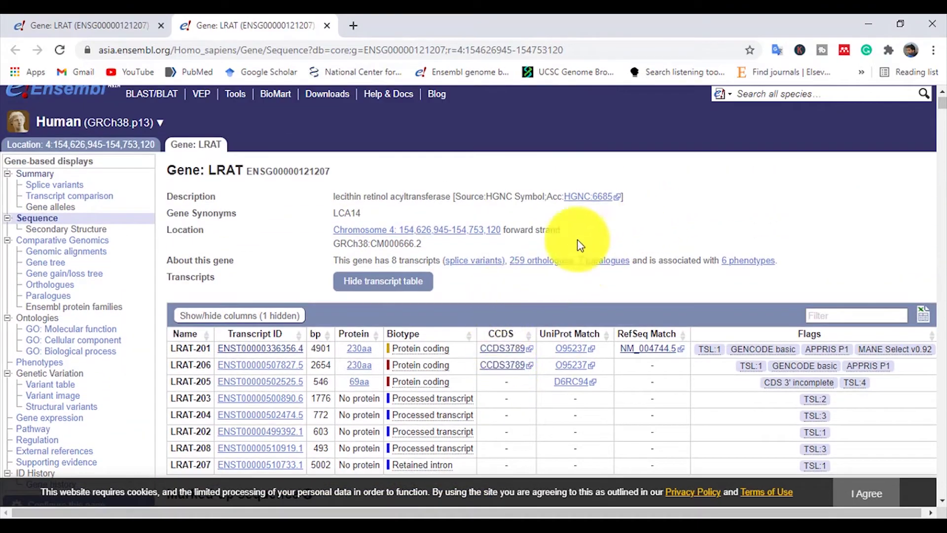
{"action": "scroll", "coordinate": [281, 271], "scroll_direction": "up", "scroll_amount": 1}
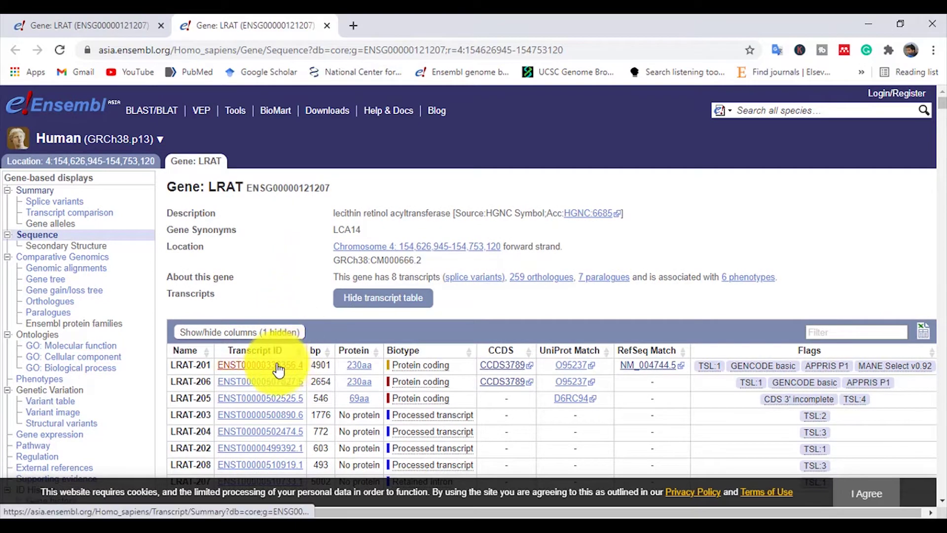
{"action": "right_click", "coordinate": [263, 367]}
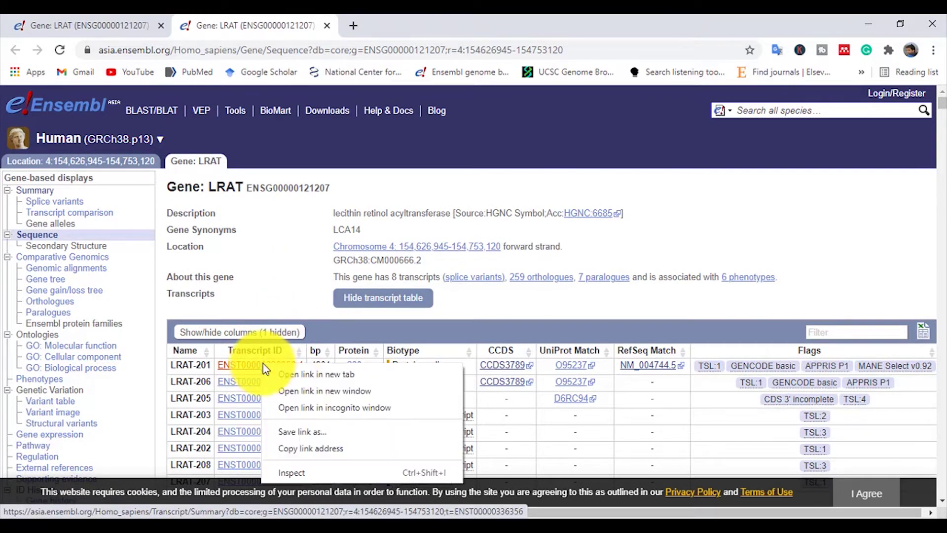
{"action": "left_click", "coordinate": [291, 374]}
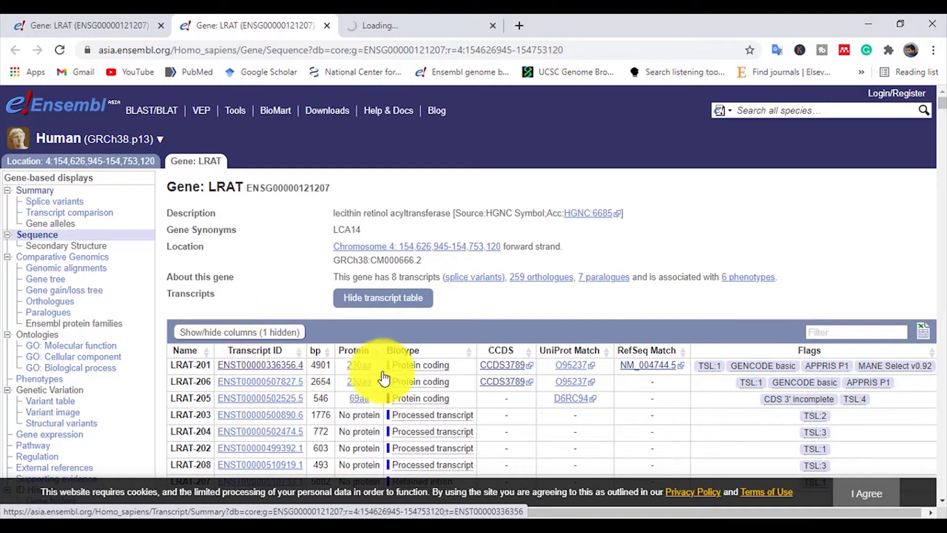
{"action": "right_click", "coordinate": [508, 370]}
{"action": "left_click", "coordinate": [532, 377]}
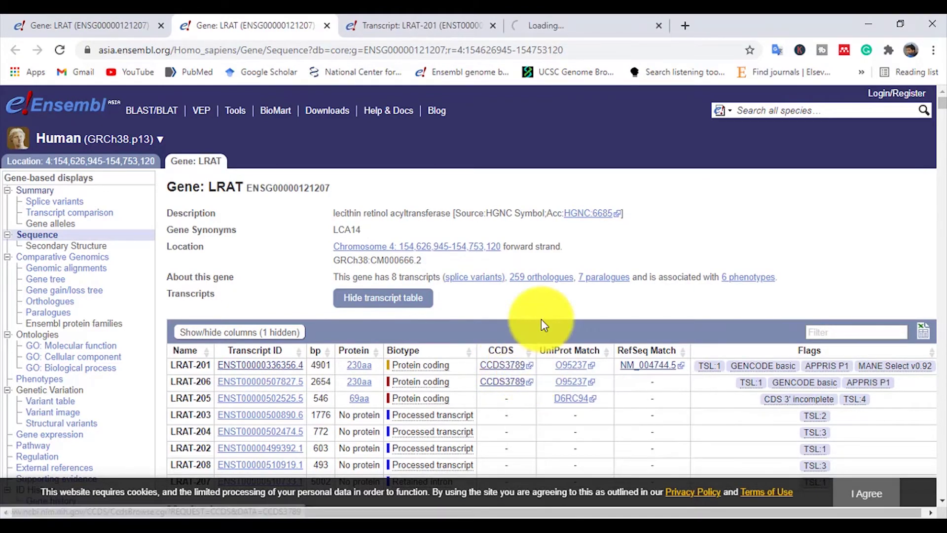
Switch to the LRAT-201 transcript tab and open its Exons page, going to the colour legend and exon table
{"action": "left_click", "coordinate": [380, 20]}
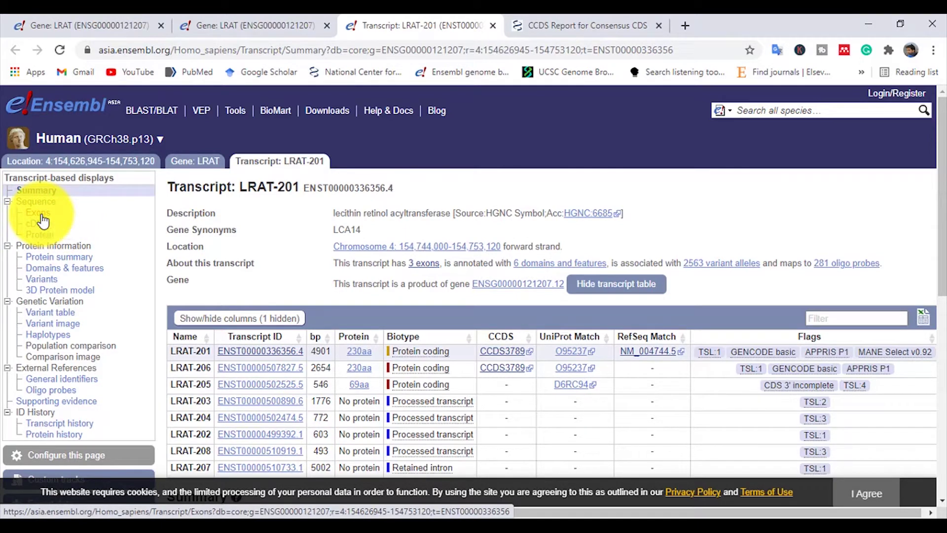
{"action": "left_click", "coordinate": [43, 220]}
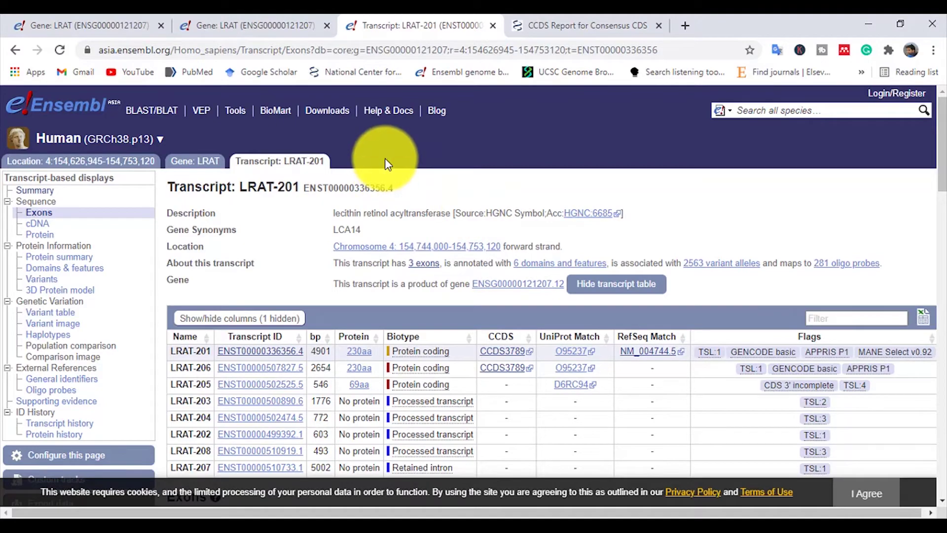
{"action": "scroll", "coordinate": [386, 161], "scroll_direction": "down", "scroll_amount": 7}
{"action": "scroll", "coordinate": [387, 164], "scroll_direction": "down", "scroll_amount": 2}
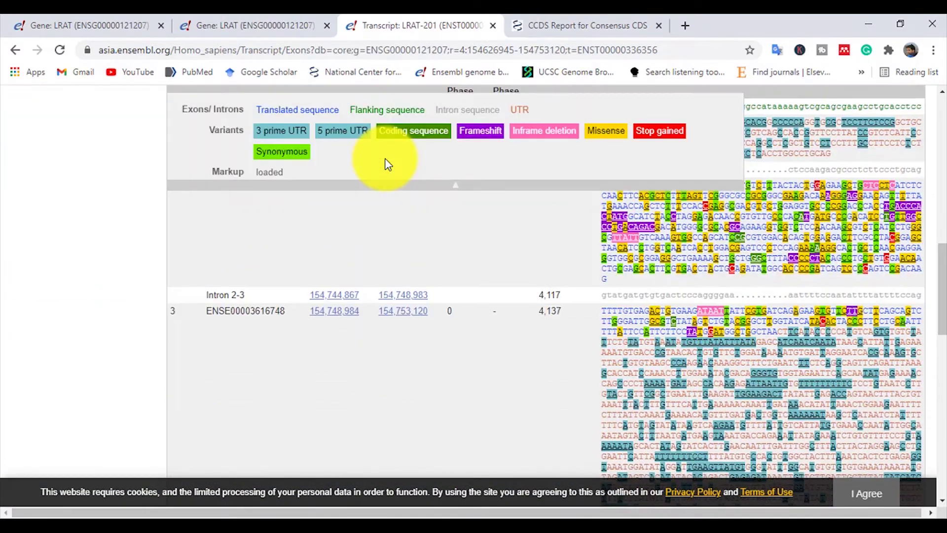
{"action": "scroll", "coordinate": [440, 255], "scroll_direction": "up", "scroll_amount": 3}
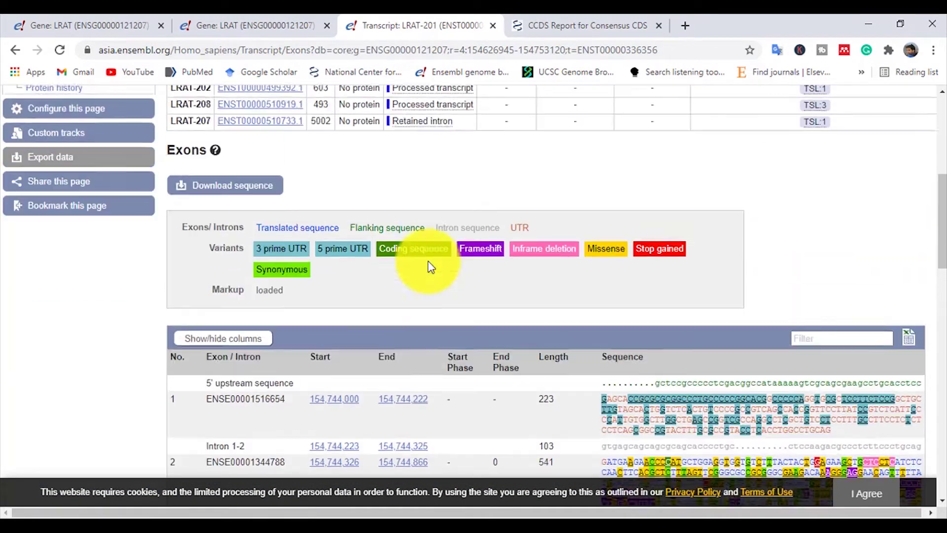
{"action": "scroll", "coordinate": [444, 259], "scroll_direction": "down", "scroll_amount": 1}
{"action": "scroll", "coordinate": [450, 263], "scroll_direction": "down", "scroll_amount": 3}
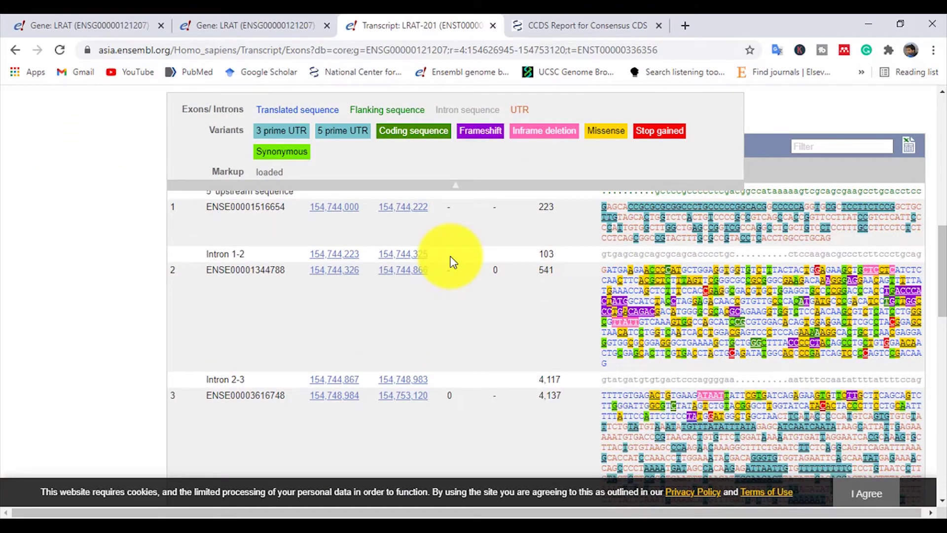
Check the exon count in the LRAT-201 transcript description against the rows of the exon table
{"action": "scroll", "coordinate": [449, 261], "scroll_direction": "up", "scroll_amount": 10}
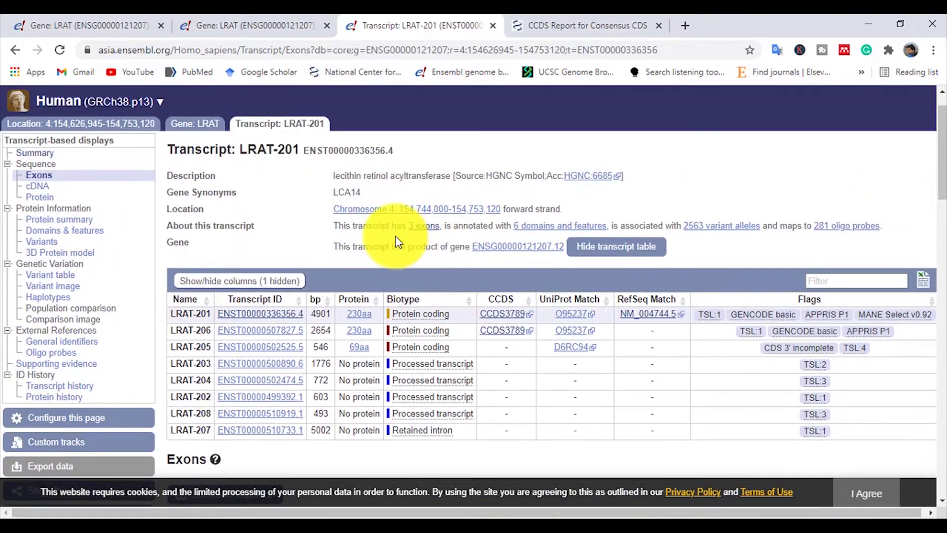
{"action": "left_click_drag", "start_coordinate": [339, 226], "coordinate": [442, 226]}
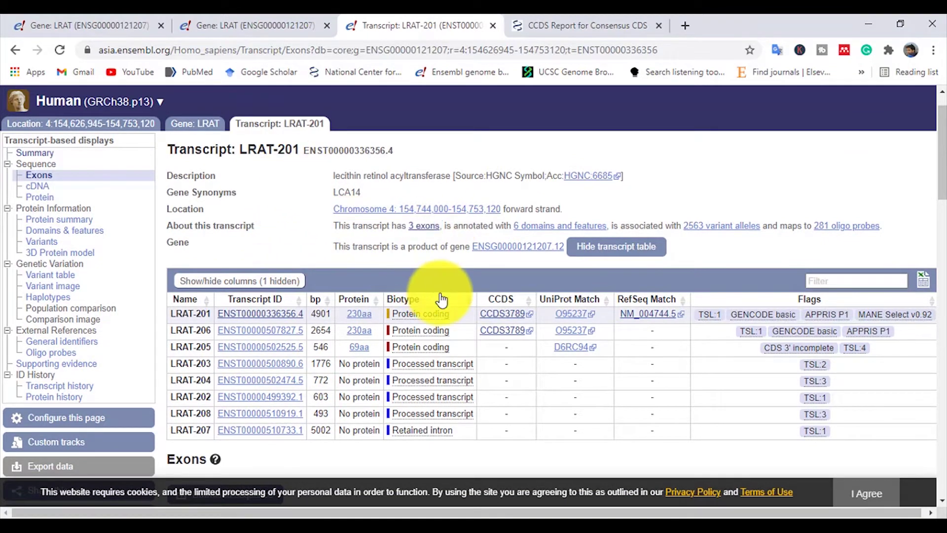
{"action": "scroll", "coordinate": [439, 281], "scroll_direction": "down", "scroll_amount": 8}
{"action": "scroll", "coordinate": [425, 267], "scroll_direction": "down", "scroll_amount": 4}
{"action": "scroll", "coordinate": [409, 272], "scroll_direction": "up", "scroll_amount": 6}
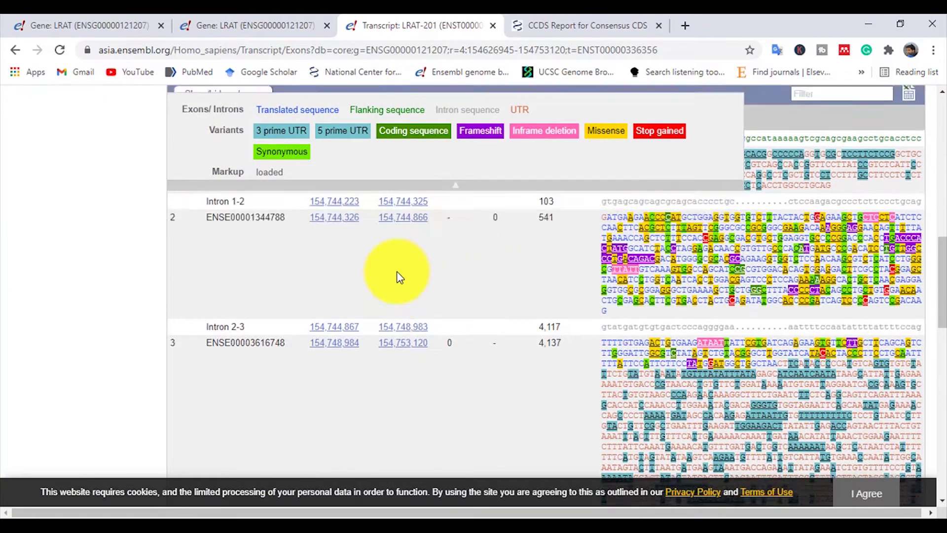
Examine the exon and intron sequences of LRAT-201, including the untranslated region of exon 3, against the colour legend
{"action": "scroll", "coordinate": [393, 279], "scroll_direction": "down", "scroll_amount": 2}
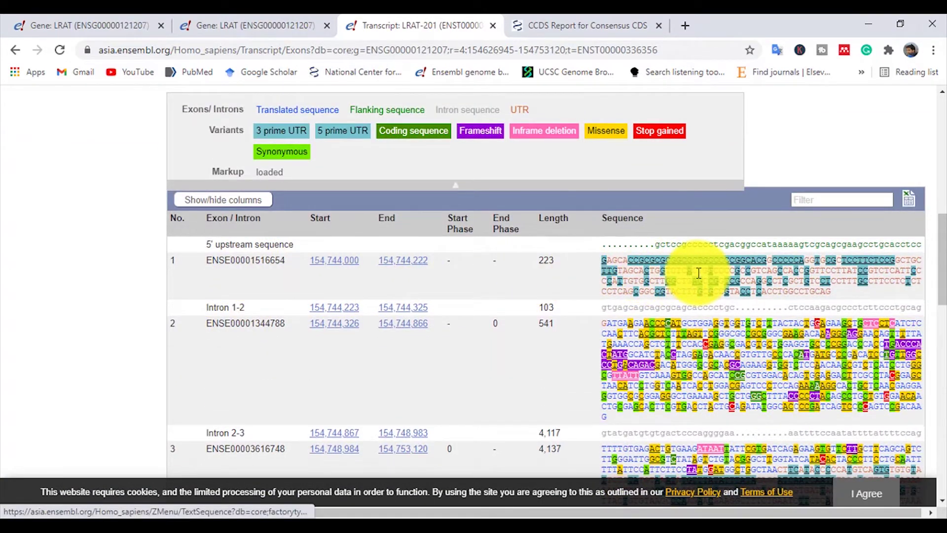
{"action": "scroll", "coordinate": [502, 345], "scroll_direction": "down", "scroll_amount": 3}
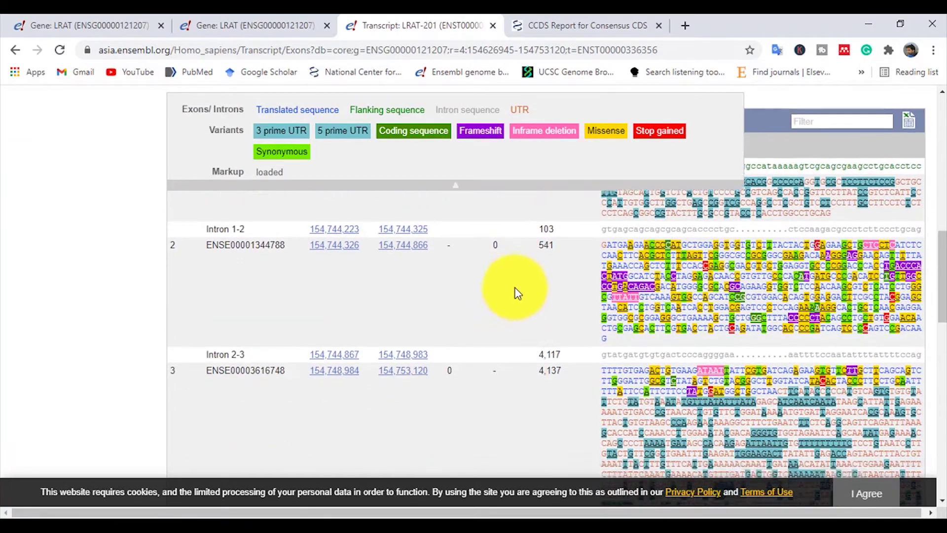
{"action": "scroll", "coordinate": [576, 238], "scroll_direction": "down", "scroll_amount": 9}
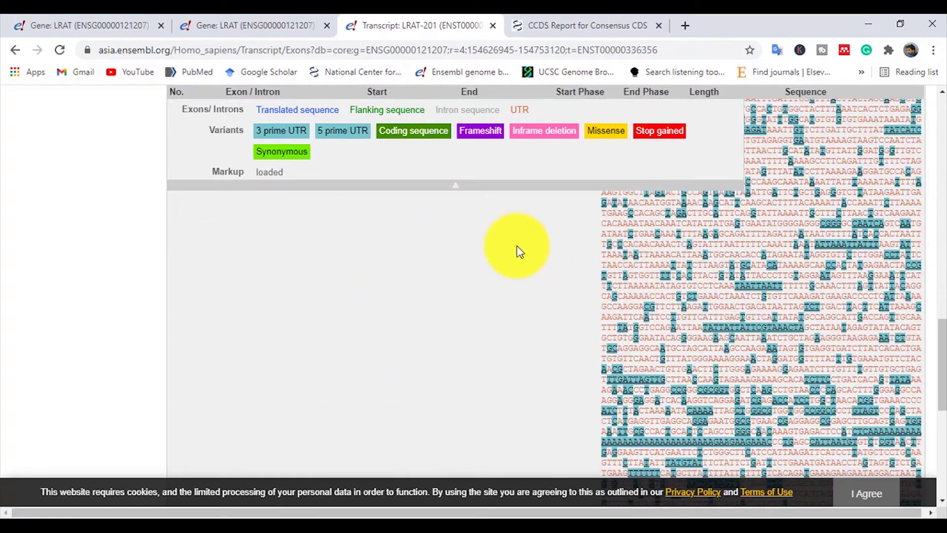
{"action": "scroll", "coordinate": [451, 281], "scroll_direction": "down", "scroll_amount": 3}
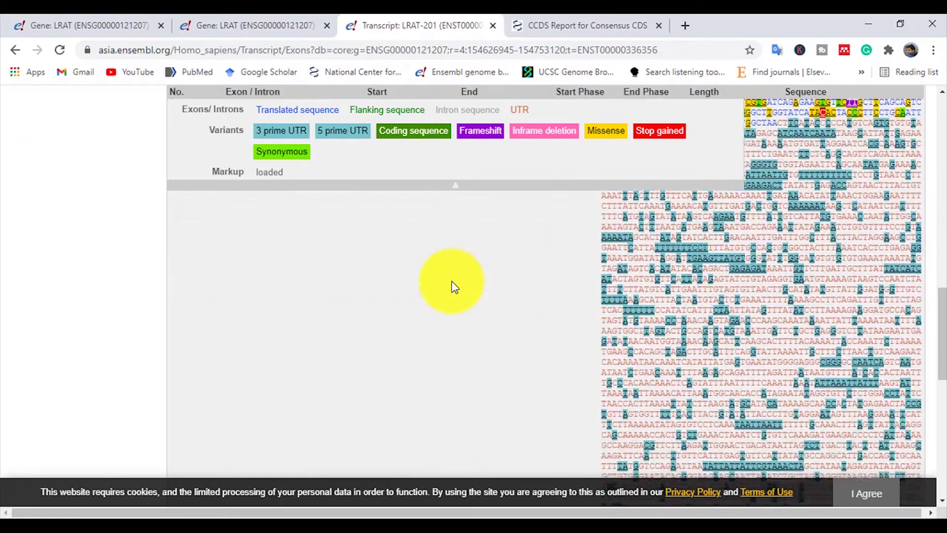
{"action": "scroll", "coordinate": [451, 281], "scroll_direction": "down", "scroll_amount": 3}
{"action": "scroll", "coordinate": [473, 275], "scroll_direction": "up", "scroll_amount": 15}
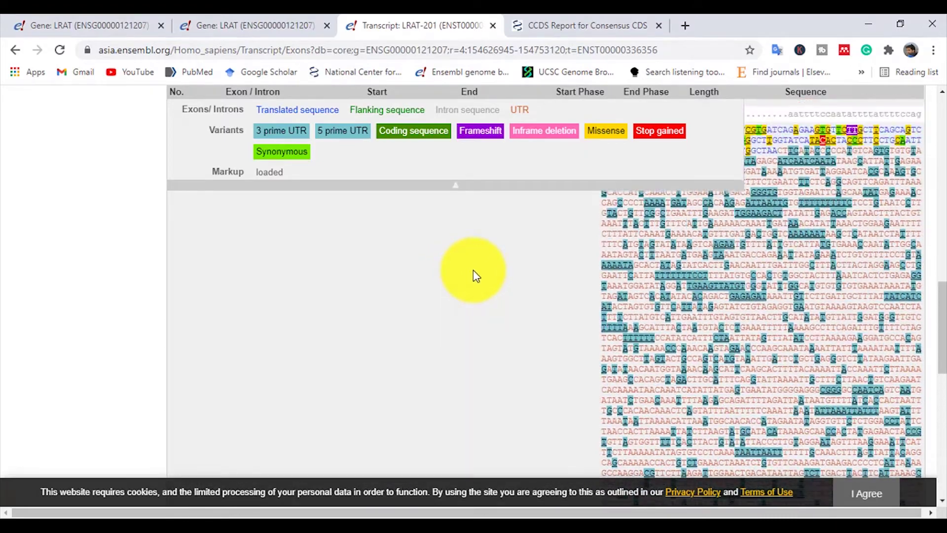
{"action": "scroll", "coordinate": [465, 274], "scroll_direction": "down", "scroll_amount": 4}
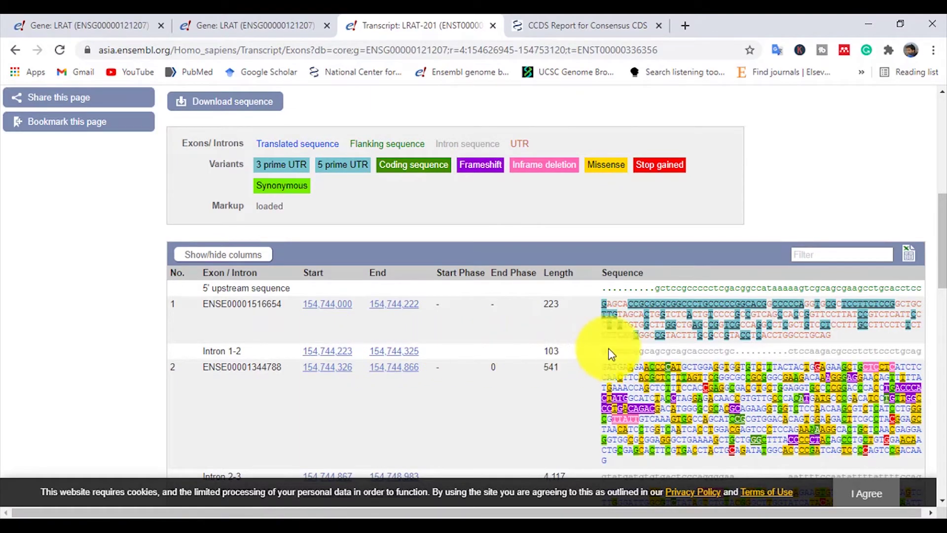
{"action": "scroll", "coordinate": [510, 351], "scroll_direction": "down", "scroll_amount": 2}
{"action": "scroll", "coordinate": [510, 351], "scroll_direction": "down", "scroll_amount": 5}
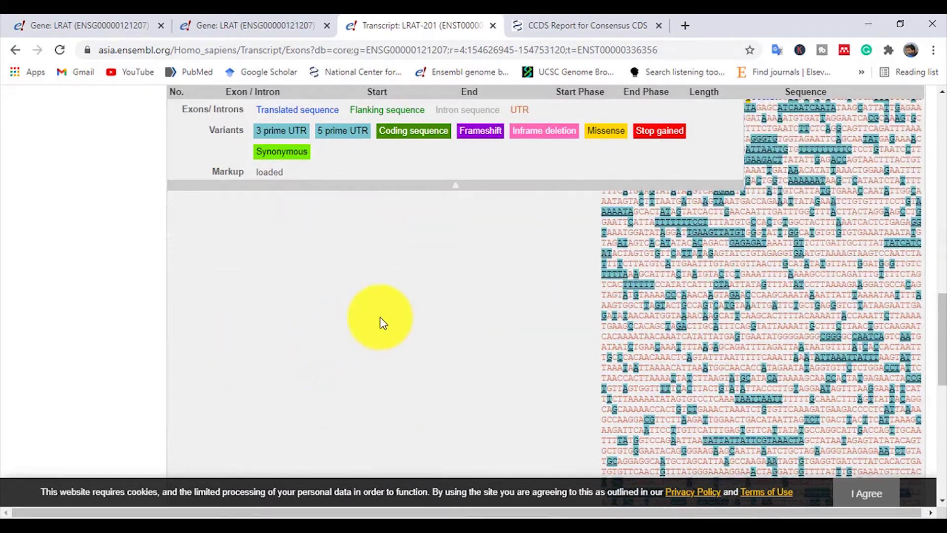
{"action": "scroll", "coordinate": [417, 386], "scroll_direction": "up", "scroll_amount": 4}
{"action": "scroll", "coordinate": [457, 359], "scroll_direction": "down", "scroll_amount": 14}
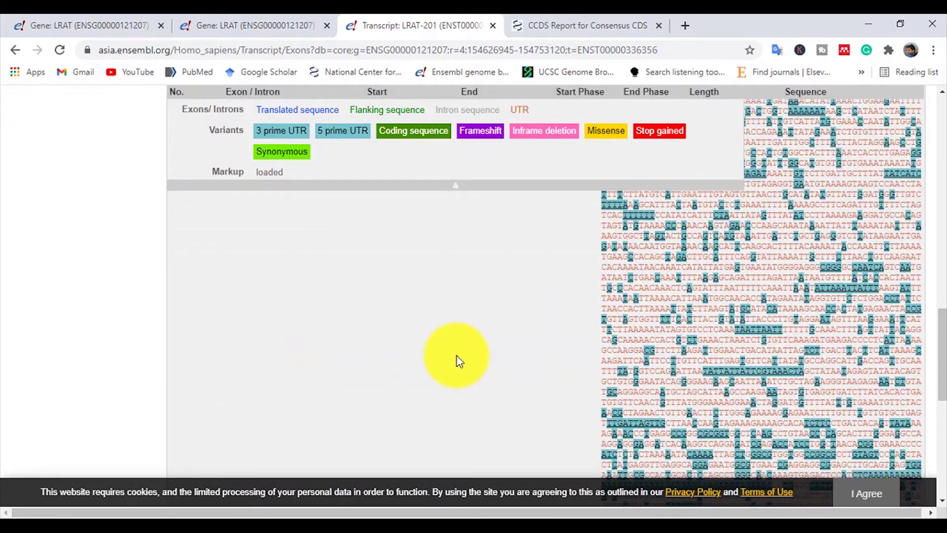
{"action": "scroll", "coordinate": [408, 322], "scroll_direction": "up", "scroll_amount": 8}
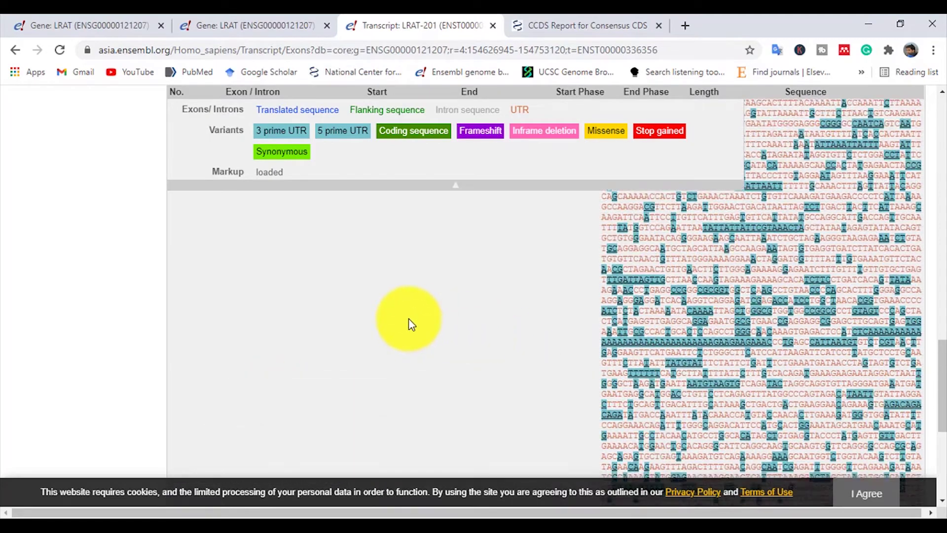
{"action": "scroll", "coordinate": [408, 321], "scroll_direction": "up", "scroll_amount": 10}
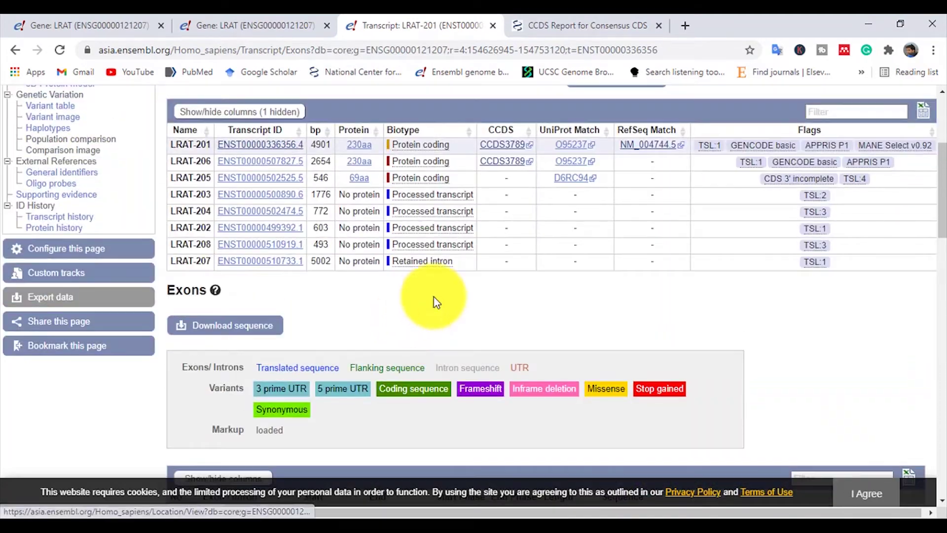
{"action": "scroll", "coordinate": [434, 297], "scroll_direction": "down", "scroll_amount": 5}
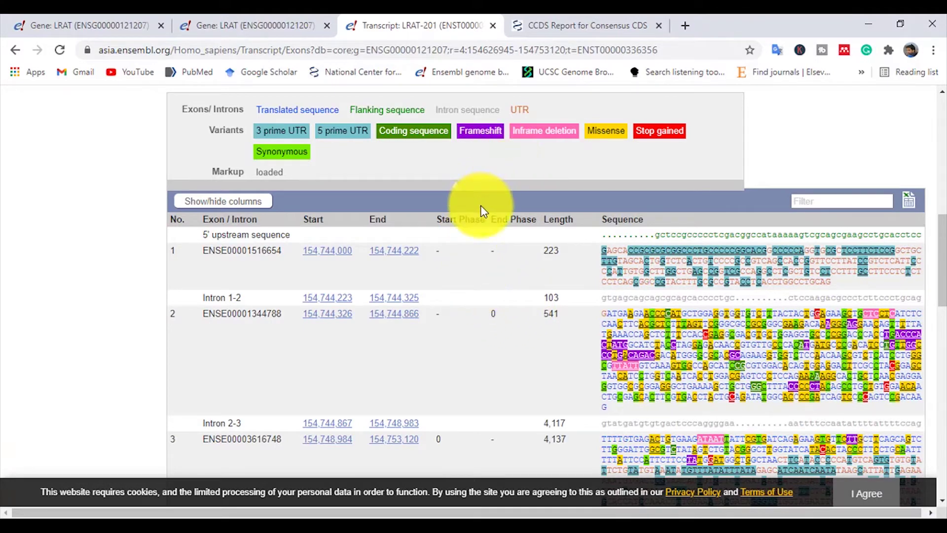
Switch to the CCDS3789.1 report tab and review its summary, included sequence IDs and chromosomal locations
{"action": "left_click", "coordinate": [563, 21]}
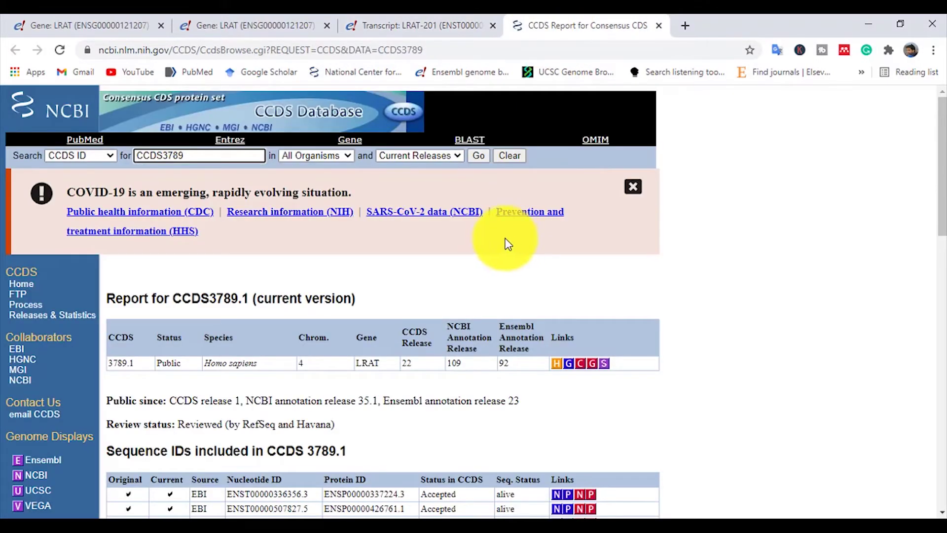
{"action": "scroll", "coordinate": [508, 245], "scroll_direction": "down", "scroll_amount": 4}
{"action": "scroll", "coordinate": [513, 186], "scroll_direction": "up", "scroll_amount": 4}
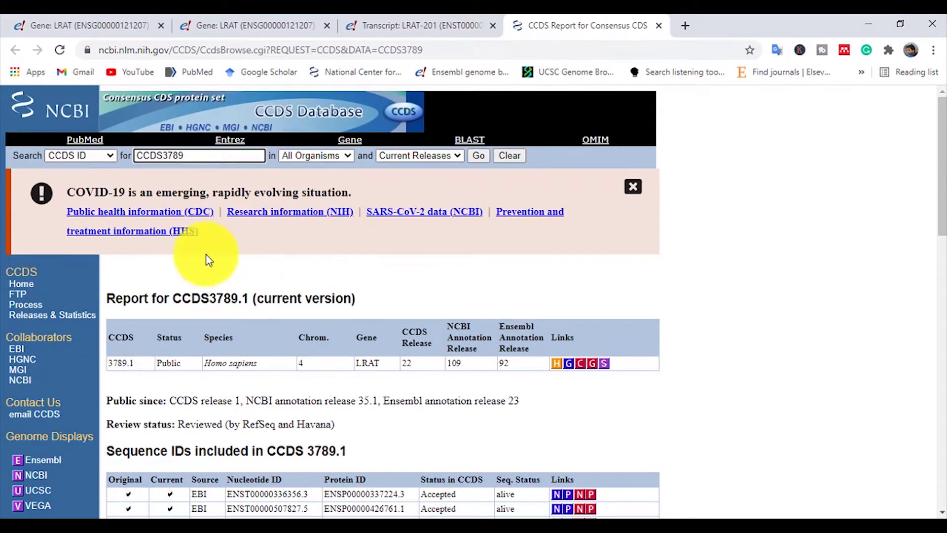
{"action": "scroll", "coordinate": [320, 253], "scroll_direction": "down", "scroll_amount": 1}
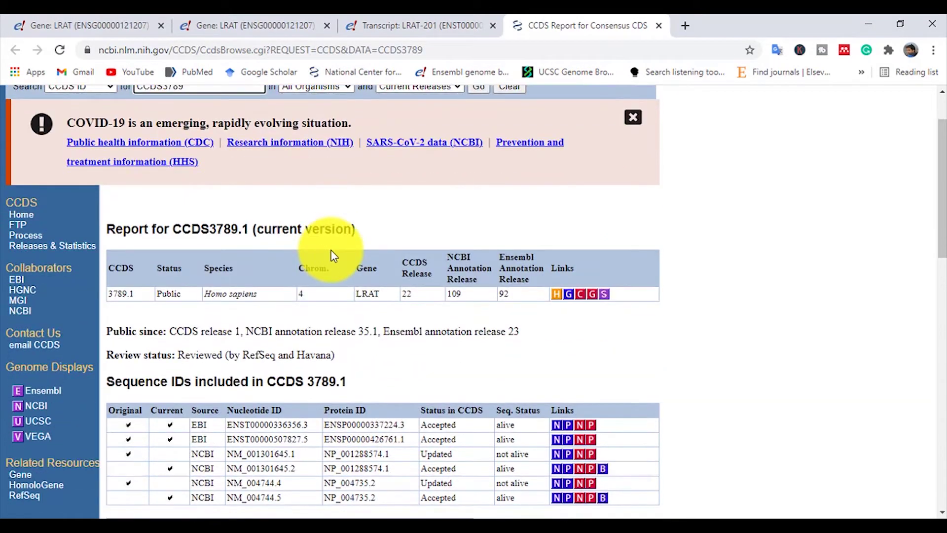
{"action": "scroll", "coordinate": [385, 292], "scroll_direction": "down", "scroll_amount": 1}
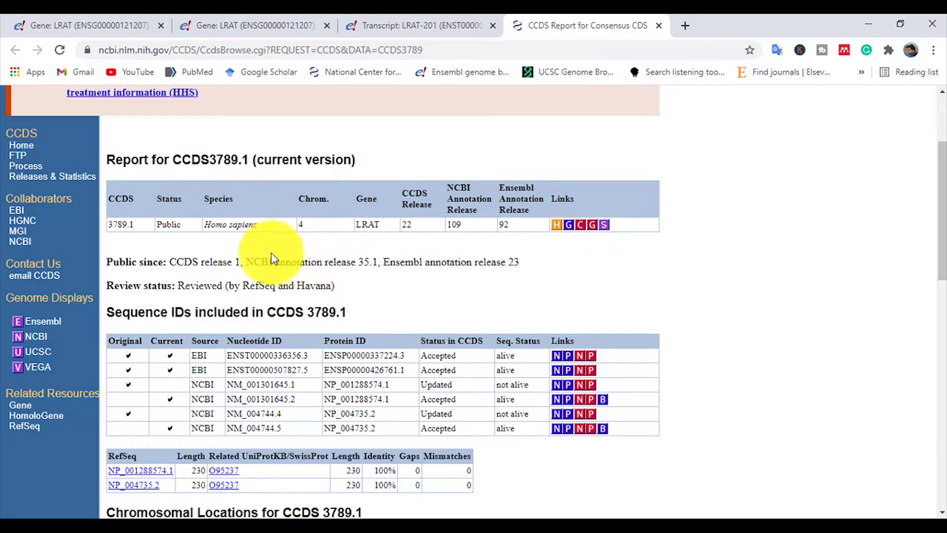
{"action": "scroll", "coordinate": [185, 249], "scroll_direction": "down", "scroll_amount": 6}
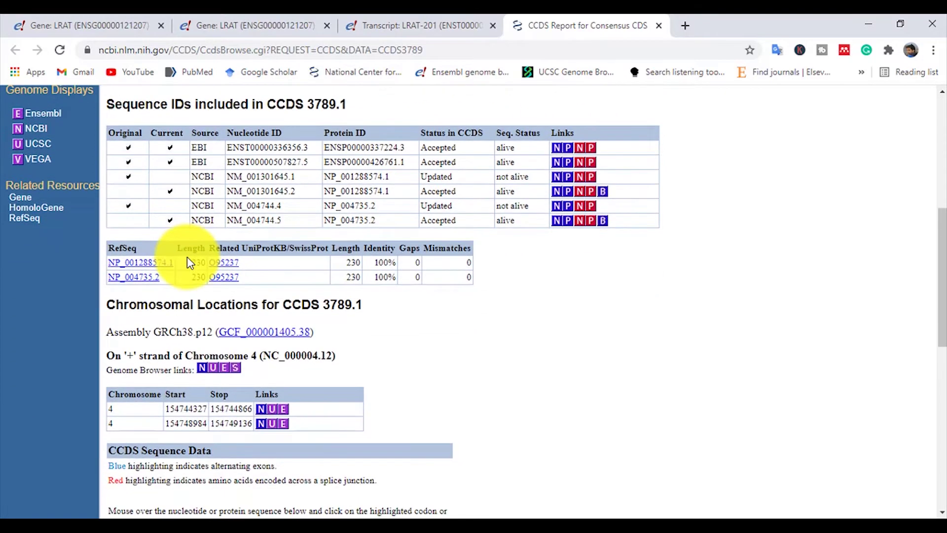
{"action": "scroll", "coordinate": [187, 257], "scroll_direction": "up", "scroll_amount": 1}
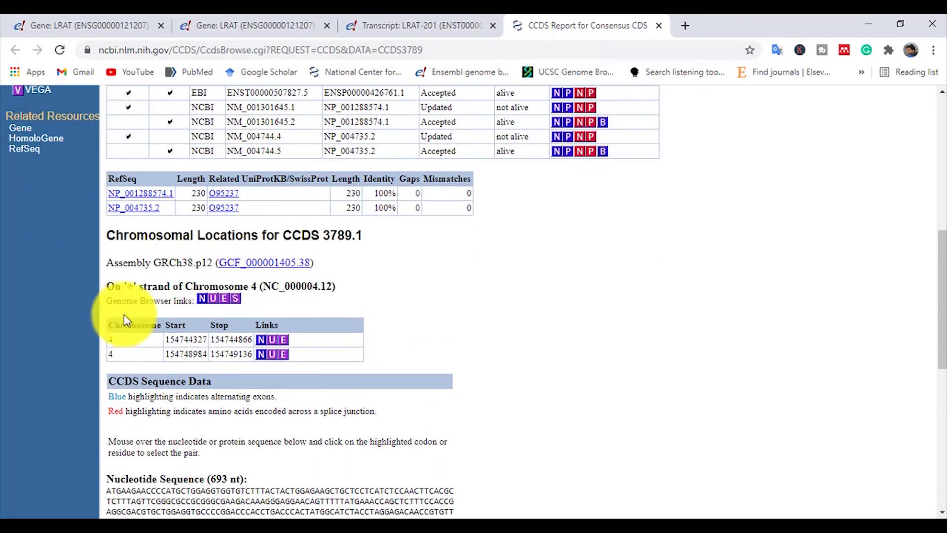
Highlight the text "On '+' strand of Chromosome 4" in the chromosomal locations of the CCDS report
{"action": "left_click_drag", "start_coordinate": [127, 289], "coordinate": [174, 287]}
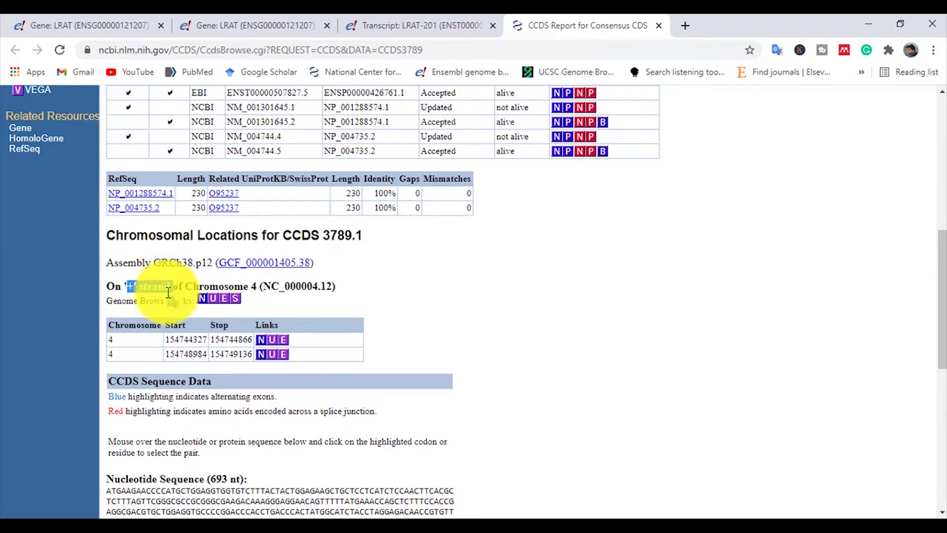
{"action": "left_click_drag", "start_coordinate": [258, 287], "coordinate": [106, 286]}
{"action": "scroll", "coordinate": [442, 296], "scroll_direction": "down", "scroll_amount": 2}
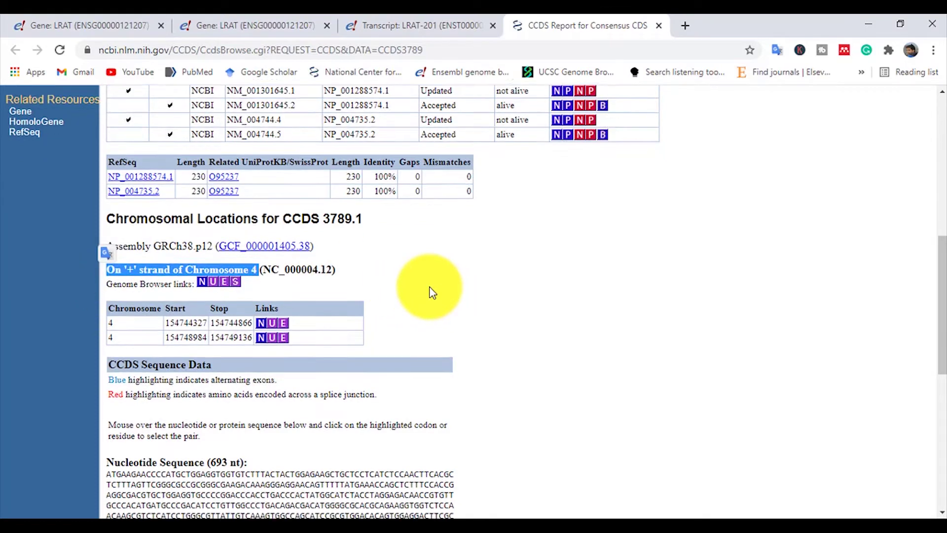
Select the full nucleotide sequence in the CCDS Sequence Data and view the protein translation below it
{"action": "scroll", "coordinate": [425, 253], "scroll_direction": "down", "scroll_amount": 4}
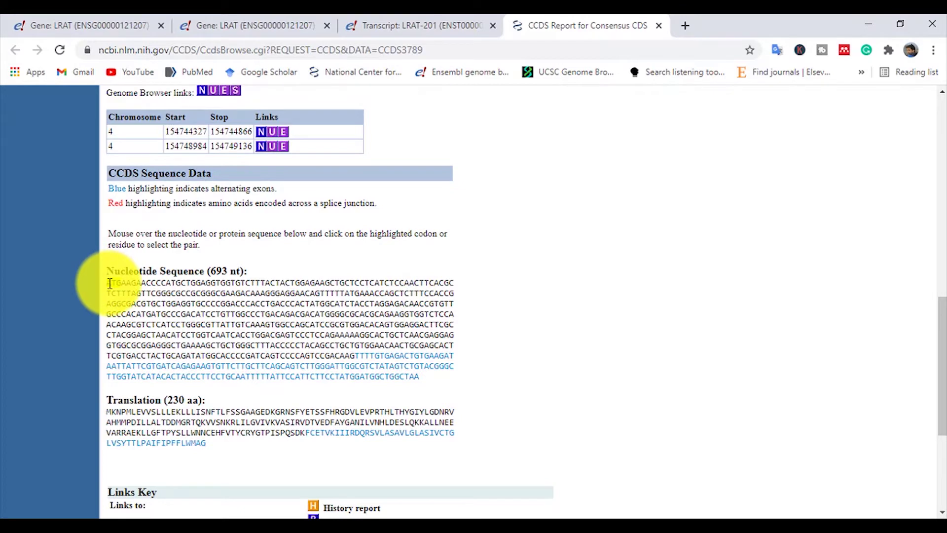
{"action": "left_click_drag", "start_coordinate": [109, 283], "coordinate": [422, 373]}
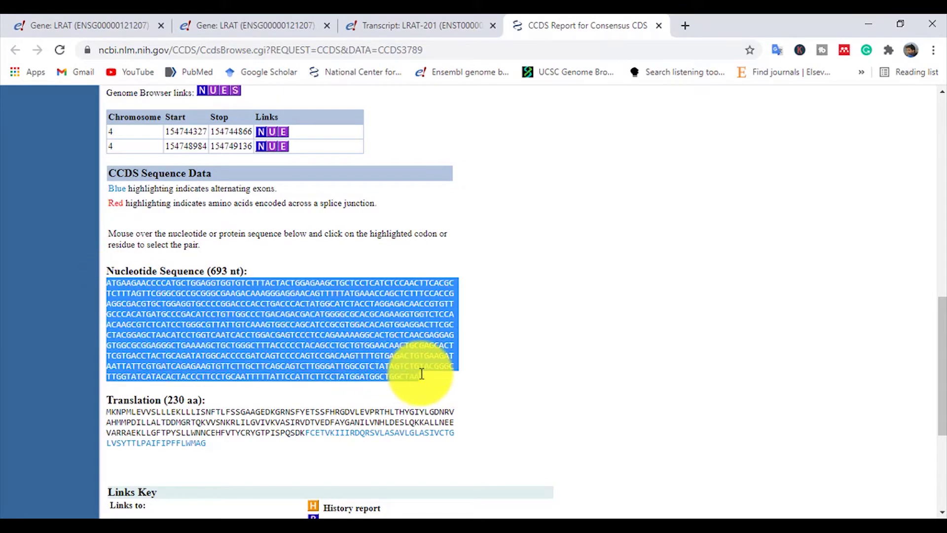
{"action": "scroll", "coordinate": [465, 341], "scroll_direction": "up", "scroll_amount": 3}
{"action": "scroll", "coordinate": [466, 348], "scroll_direction": "down", "scroll_amount": 5}
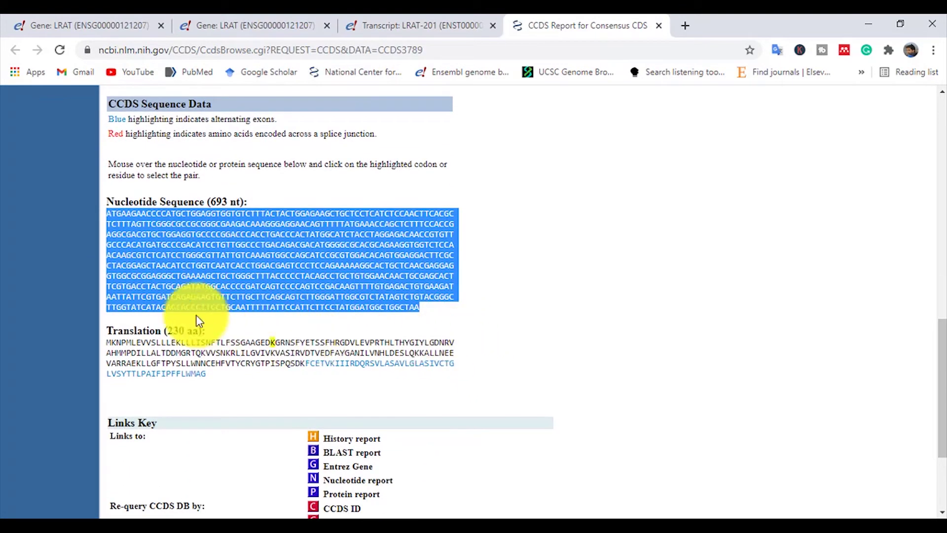
Highlight part of the protein translation in the CCDS Sequence Data, clear the selection, and review both sequences
{"action": "left_click_drag", "start_coordinate": [109, 344], "coordinate": [264, 360]}
{"action": "left_click", "coordinate": [467, 292]}
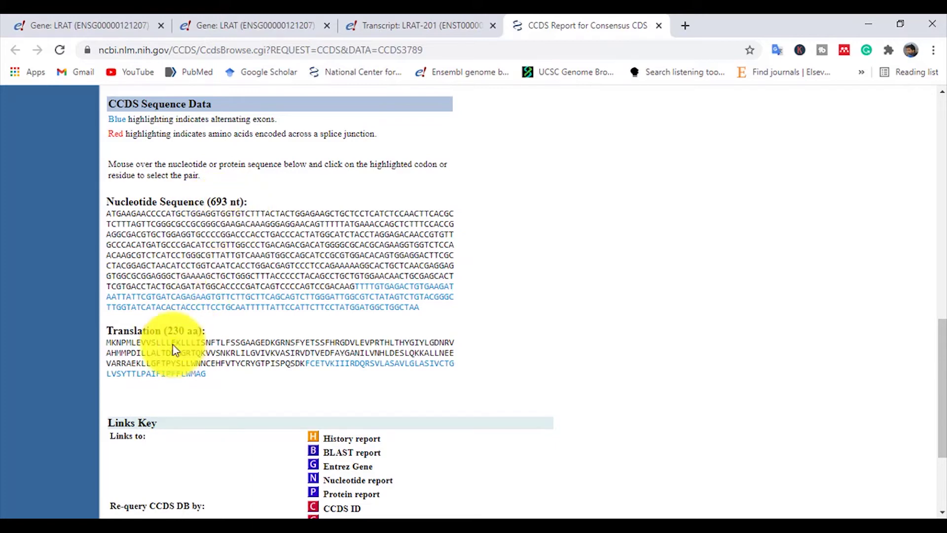
{"action": "scroll", "coordinate": [208, 341], "scroll_direction": "down", "scroll_amount": 3}
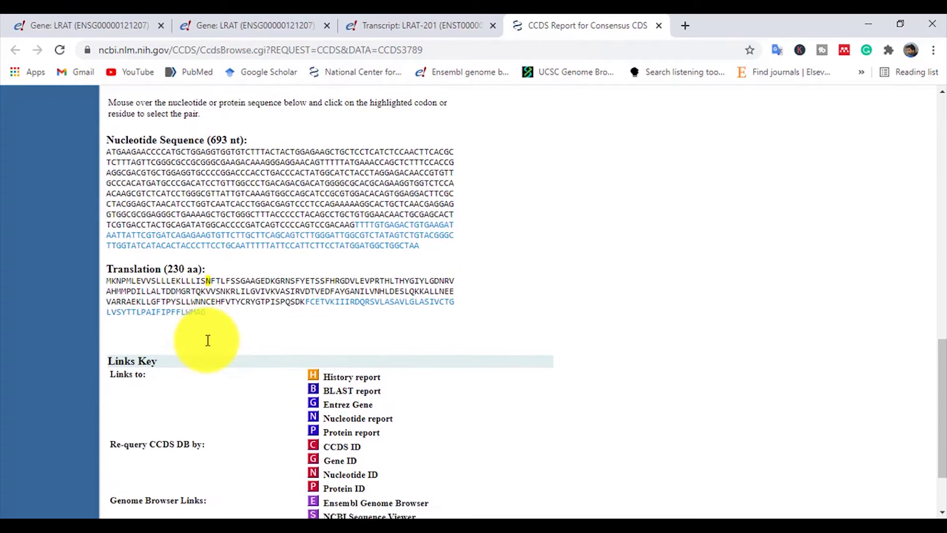
{"action": "scroll", "coordinate": [201, 316], "scroll_direction": "up", "scroll_amount": 3}
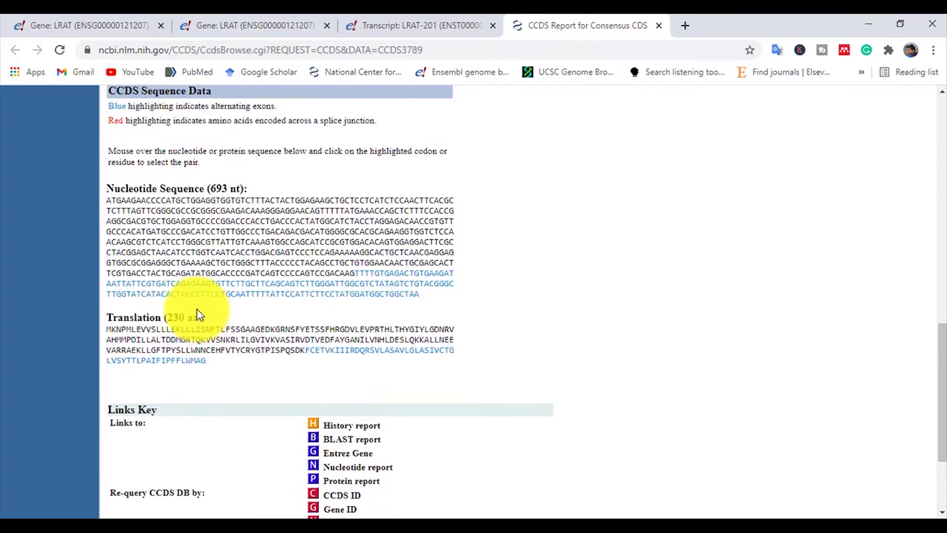
Switch to the LRAT-201 transcript page and review the sequences of exons 1 to 3 in the exon table
{"action": "left_click", "coordinate": [409, 20]}
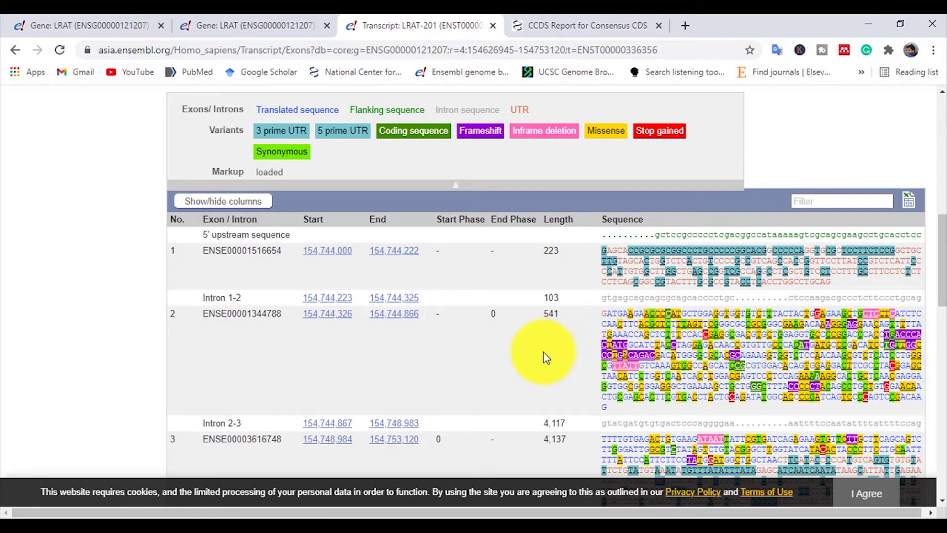
{"action": "scroll", "coordinate": [590, 294], "scroll_direction": "down", "scroll_amount": 2}
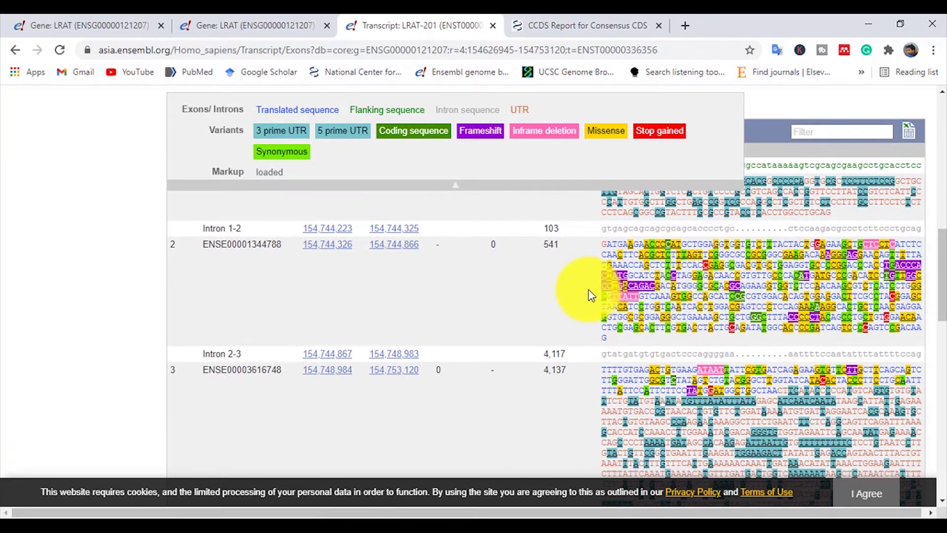
{"action": "scroll", "coordinate": [584, 258], "scroll_direction": "down", "scroll_amount": 1}
{"action": "scroll", "coordinate": [584, 258], "scroll_direction": "up", "scroll_amount": 5}
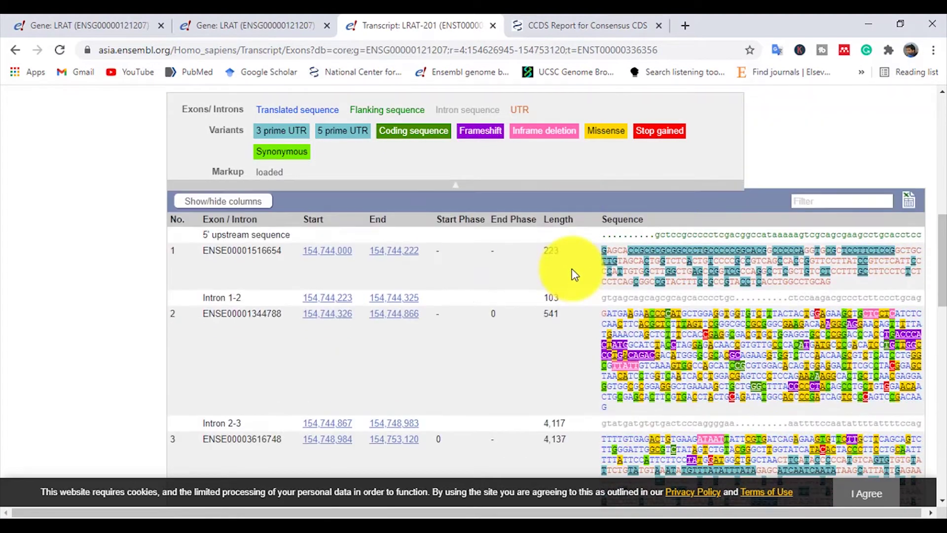
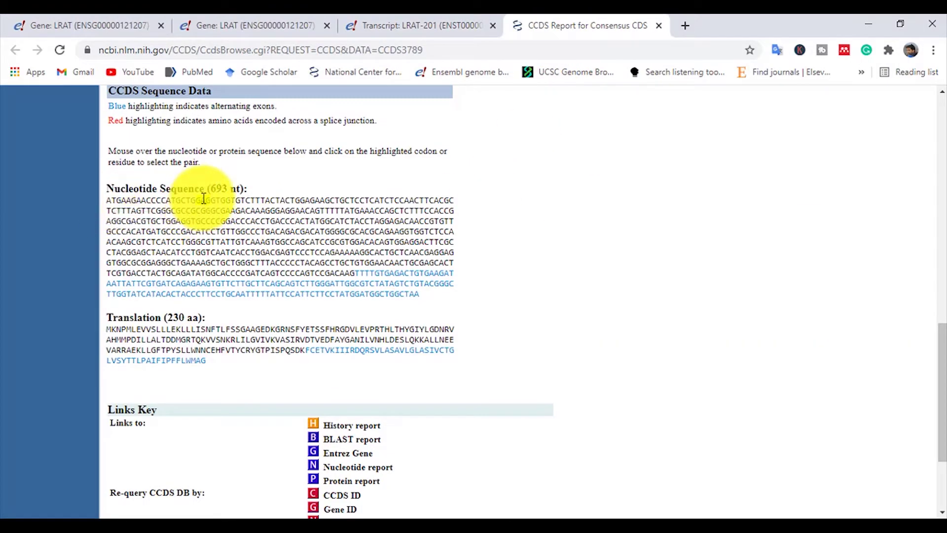
Copy the opening bases ATGAAGAACCCCATGCTGGA of the CCDS nucleotide sequence and find them on the LRAT-201 exons page
{"action": "left_click_drag", "start_coordinate": [206, 199], "coordinate": [109, 200]}
{"action": "key", "text": "ctrl+c"}
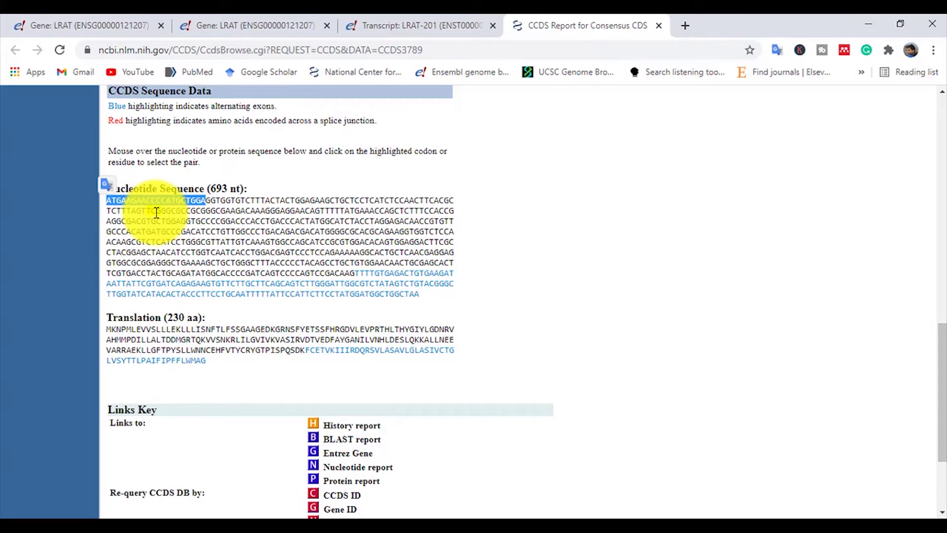
{"action": "left_click", "coordinate": [429, 25]}
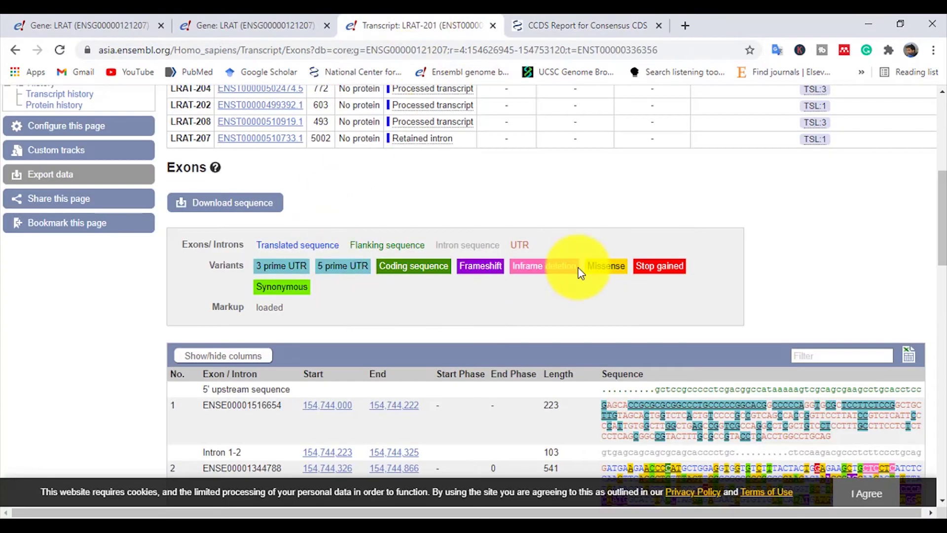
{"action": "scroll", "coordinate": [580, 272], "scroll_direction": "down", "scroll_amount": 3}
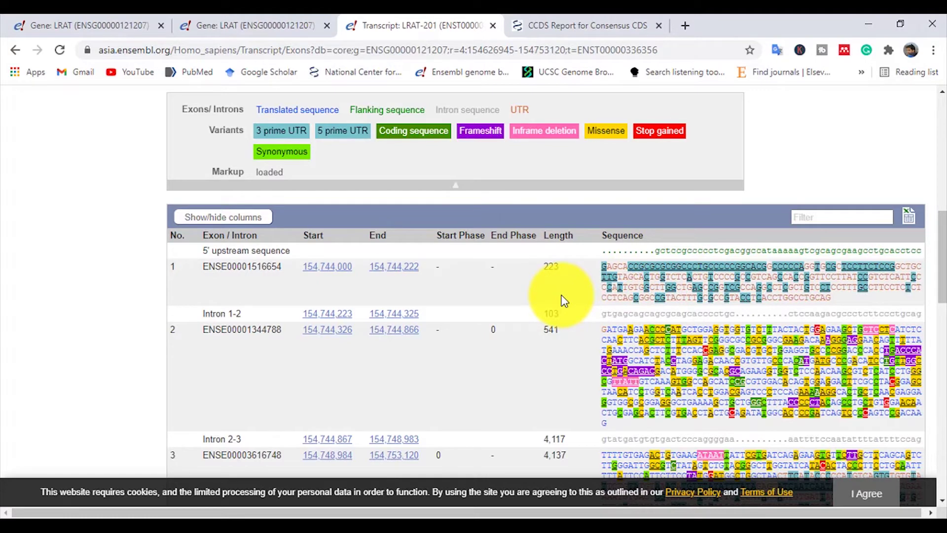
{"action": "key", "text": "ctrl+f"}
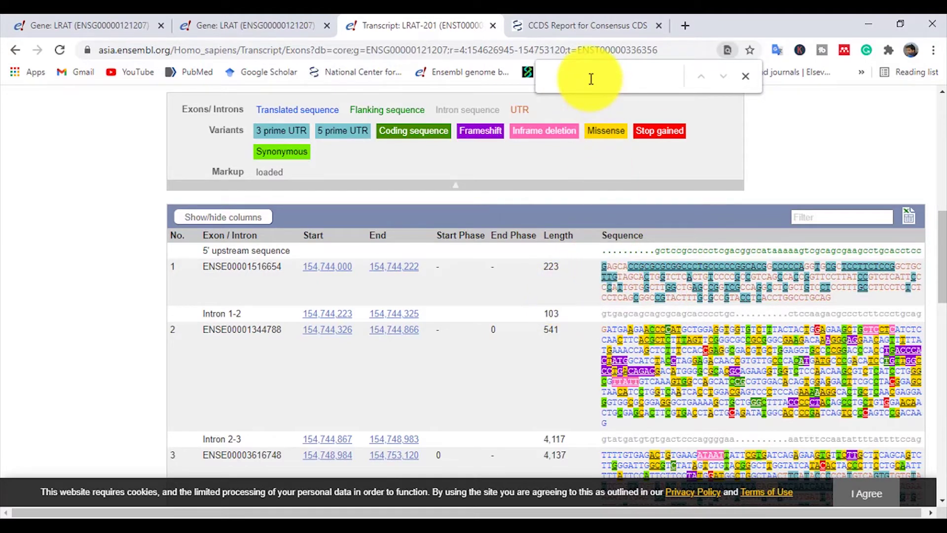
{"action": "key", "text": "ctrl+v"}
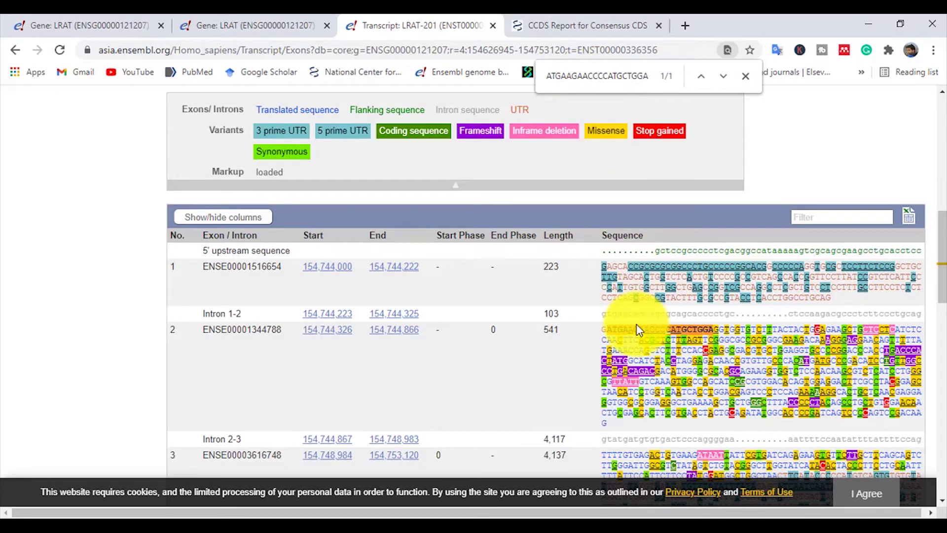
{"action": "scroll", "coordinate": [633, 335], "scroll_direction": "down", "scroll_amount": 2}
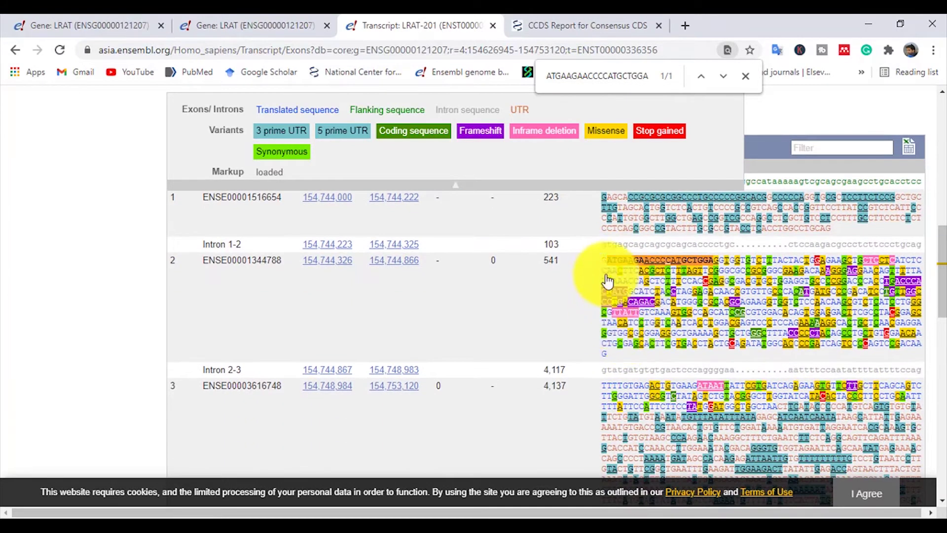
Highlight the matched coding-start bases at the beginning of the exon 2 sequence
{"action": "left_click_drag", "start_coordinate": [609, 260], "coordinate": [715, 260]}
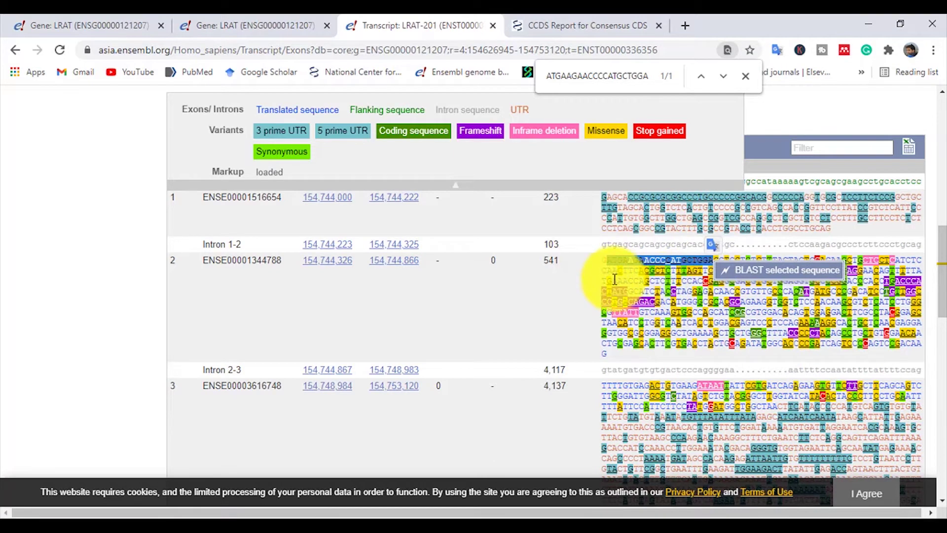
{"action": "left_click", "coordinate": [580, 277]}
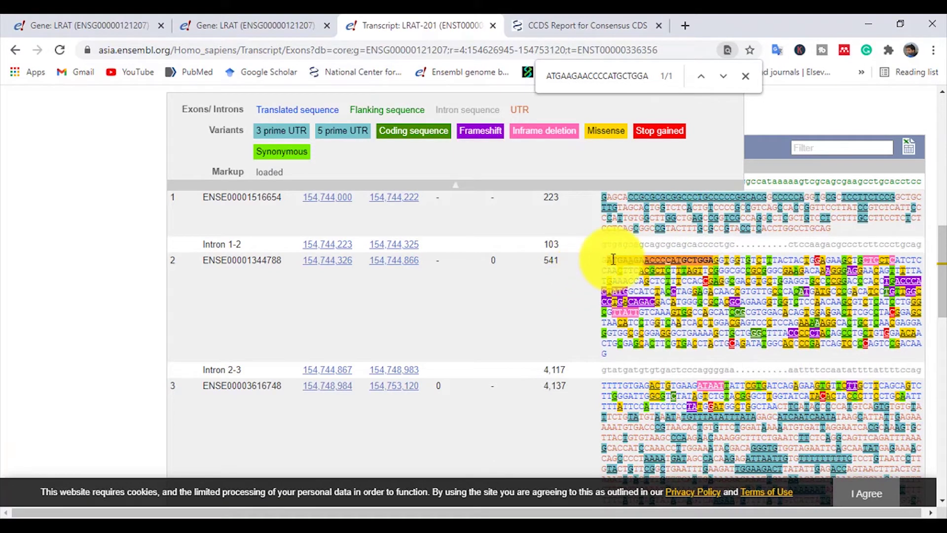
{"action": "left_click_drag", "start_coordinate": [606, 259], "coordinate": [709, 264]}
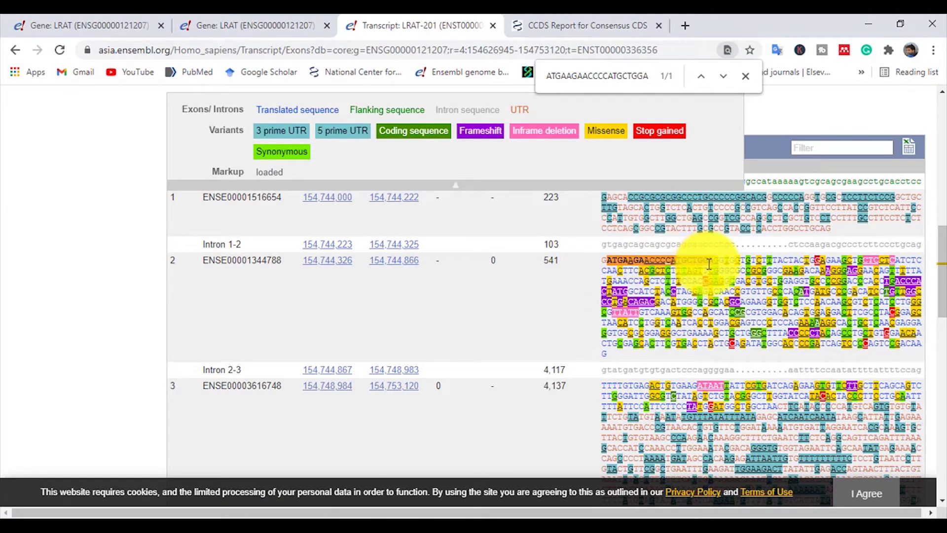
Copy the closing bases CTATGGATGGCTGGCTAA of the CCDS nucleotide sequence and find them on the LRAT-201 exons page
{"action": "left_click", "coordinate": [576, 22]}
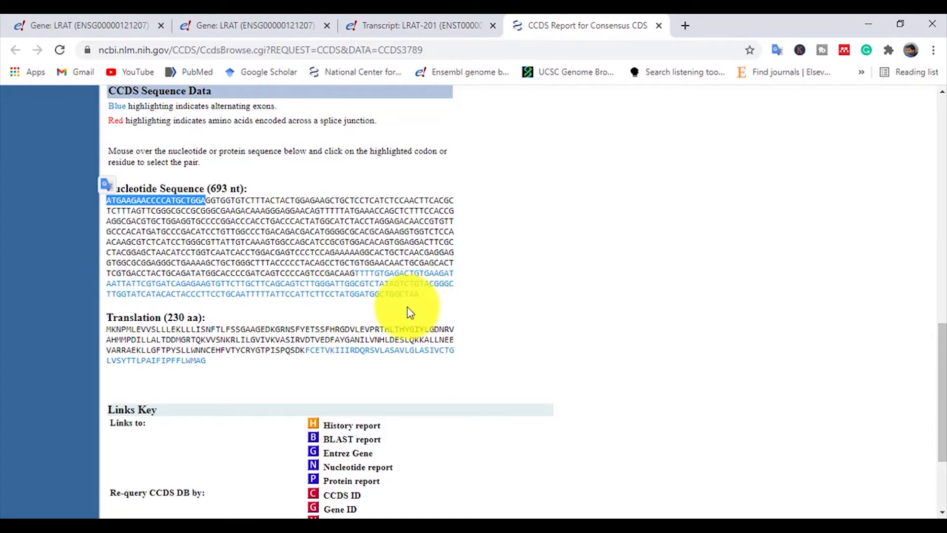
{"action": "left_click_drag", "start_coordinate": [423, 302], "coordinate": [327, 296]}
{"action": "key", "text": "ctrl+c"}
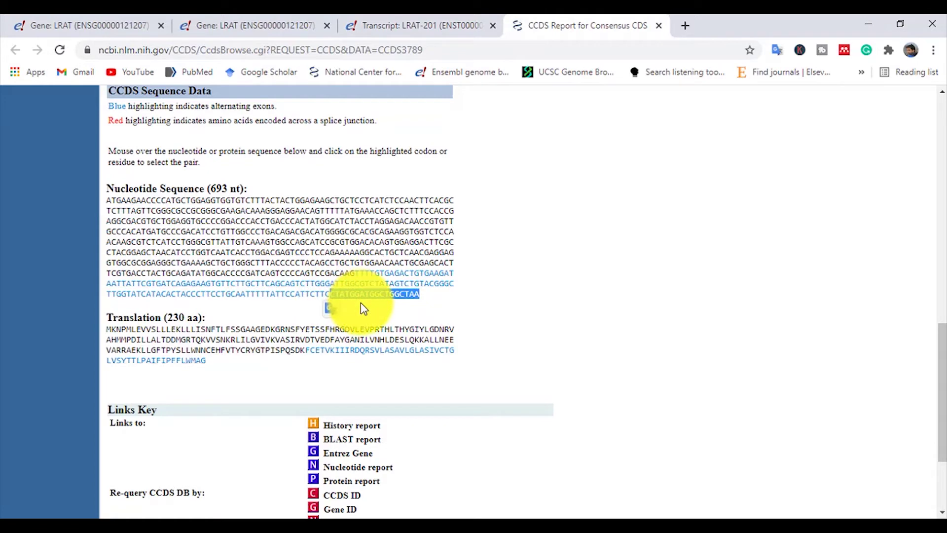
{"action": "left_click", "coordinate": [422, 24]}
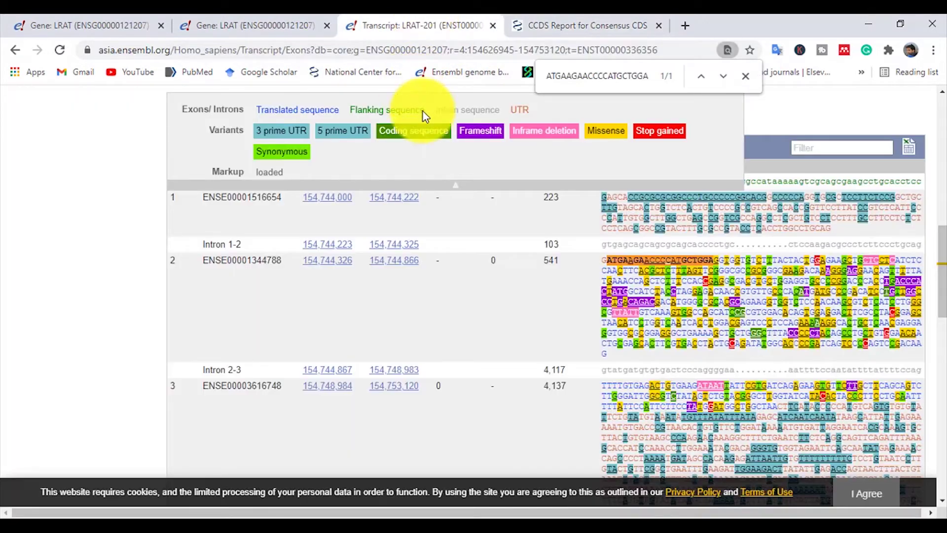
{"action": "double_click", "coordinate": [632, 76]}
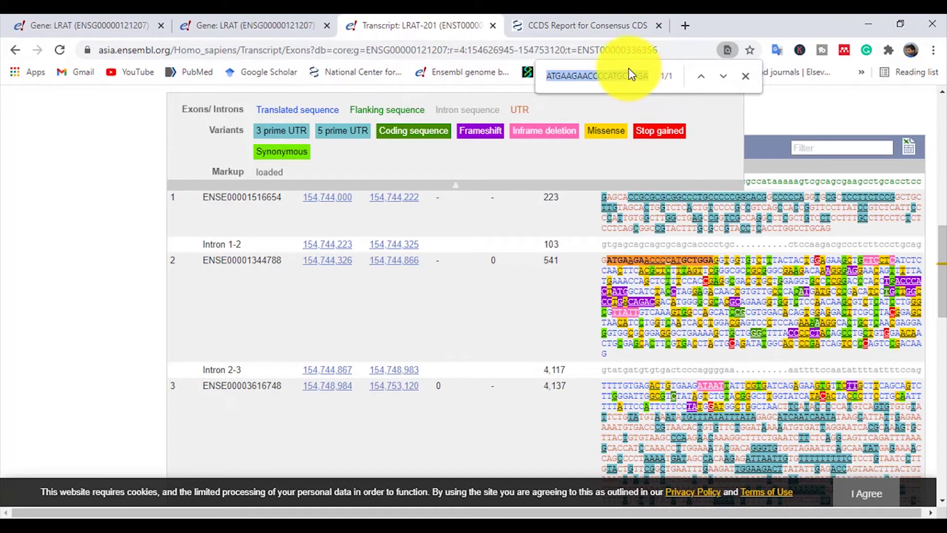
{"action": "key", "text": "ctrl+v"}
{"action": "scroll", "coordinate": [684, 318], "scroll_direction": "down", "scroll_amount": 1}
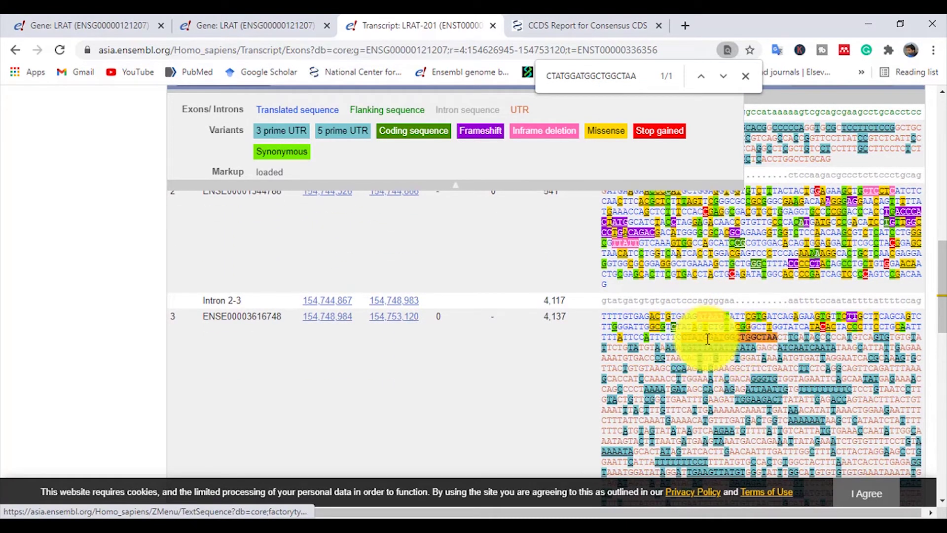
Compare the CCDS coding sequence with the LRAT-201 exon table, selecting the last base of intron 2-3, and review the transcript overview
{"action": "left_click", "coordinate": [587, 25]}
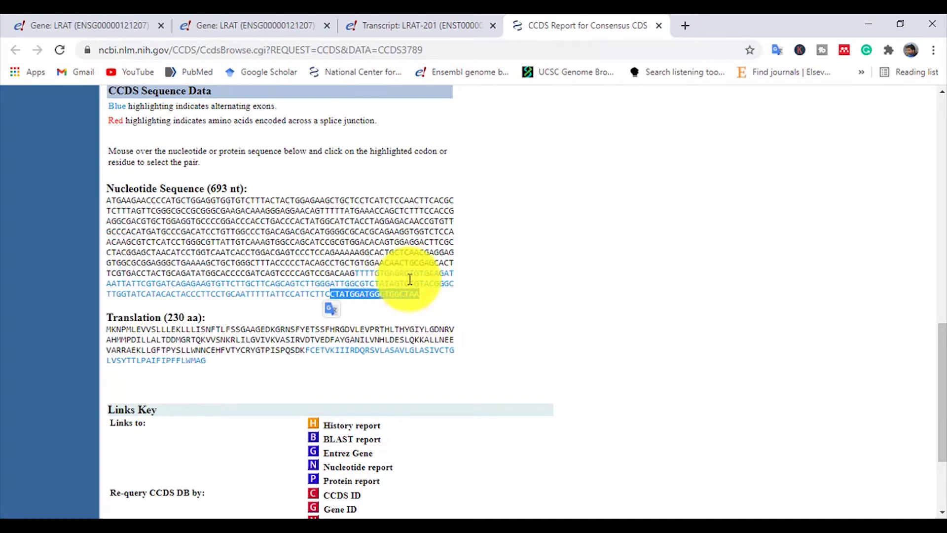
{"action": "left_click", "coordinate": [391, 22]}
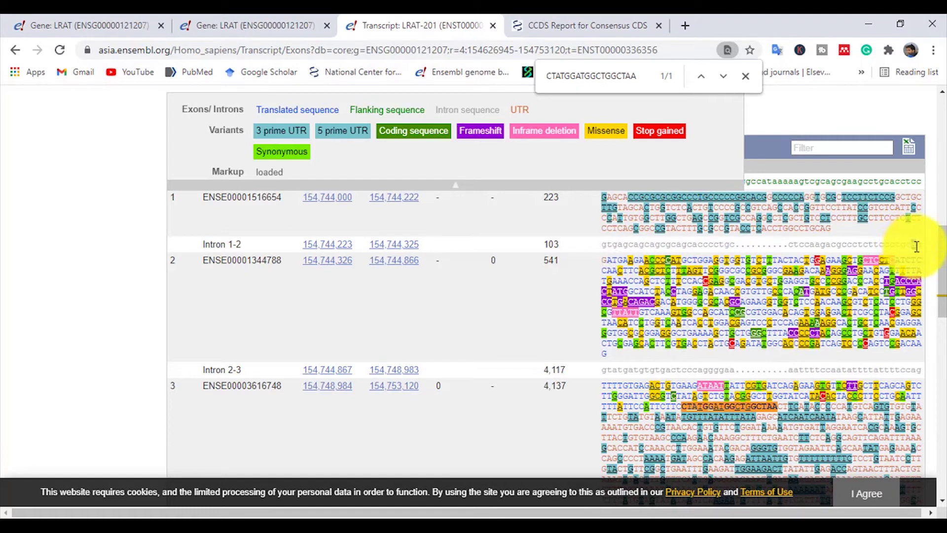
{"action": "double_click", "coordinate": [606, 369]}
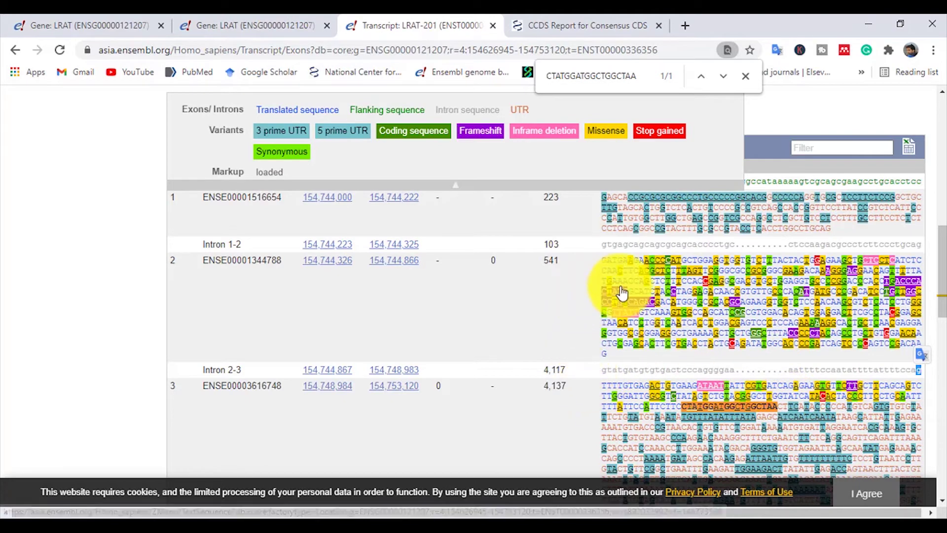
{"action": "scroll", "coordinate": [420, 264], "scroll_direction": "up", "scroll_amount": 7}
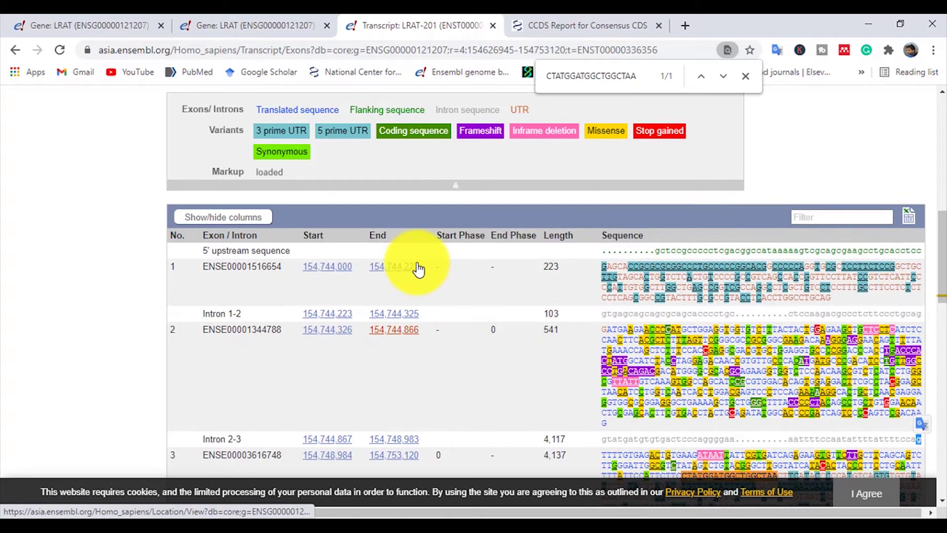
{"action": "scroll", "coordinate": [419, 267], "scroll_direction": "up", "scroll_amount": 3}
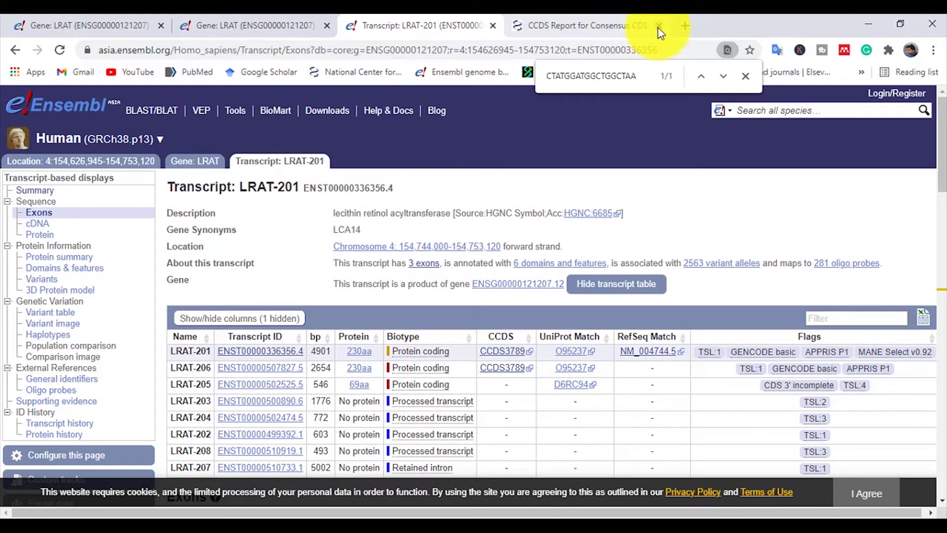
Close the CCDS report, LRAT-201 transcript and LRAT sequence pages, and return to the Ensembl home page
{"action": "left_click", "coordinate": [659, 25]}
{"action": "left_click", "coordinate": [493, 25]}
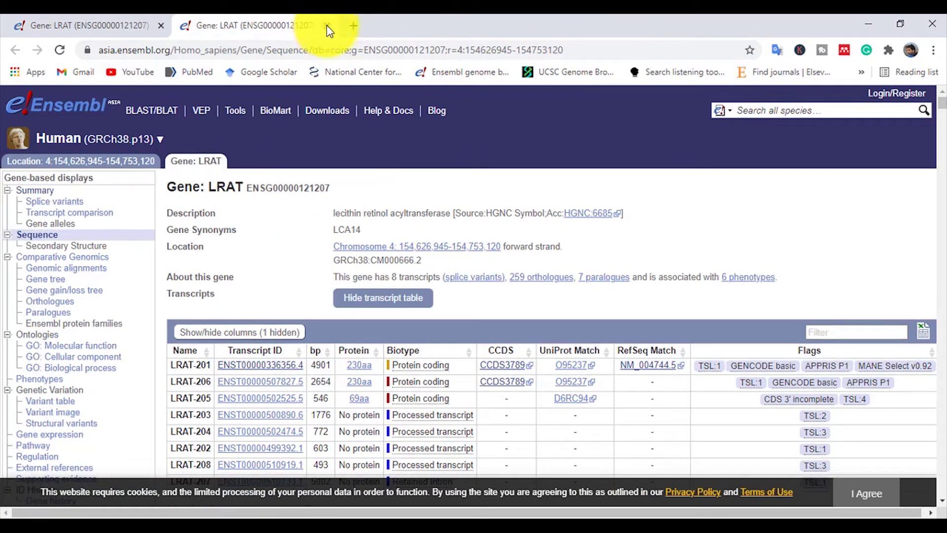
{"action": "left_click", "coordinate": [326, 25]}
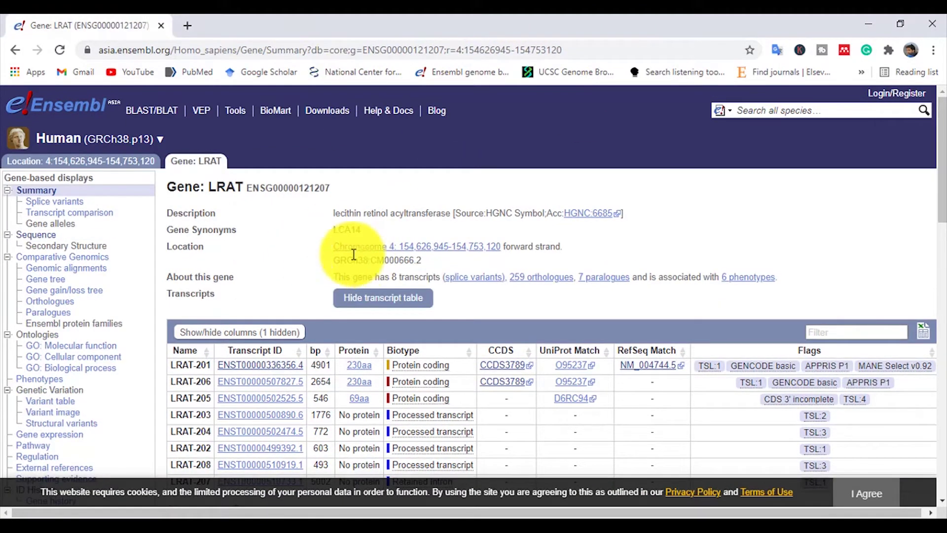
{"action": "left_click", "coordinate": [80, 111]}
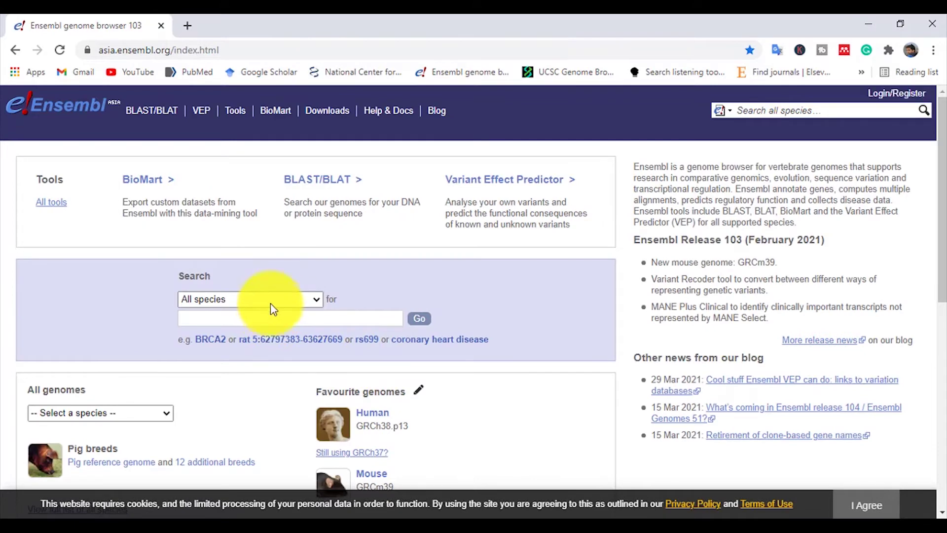
Restrict the Ensembl search to Human and search for SBCB
{"action": "left_click", "coordinate": [270, 300]}
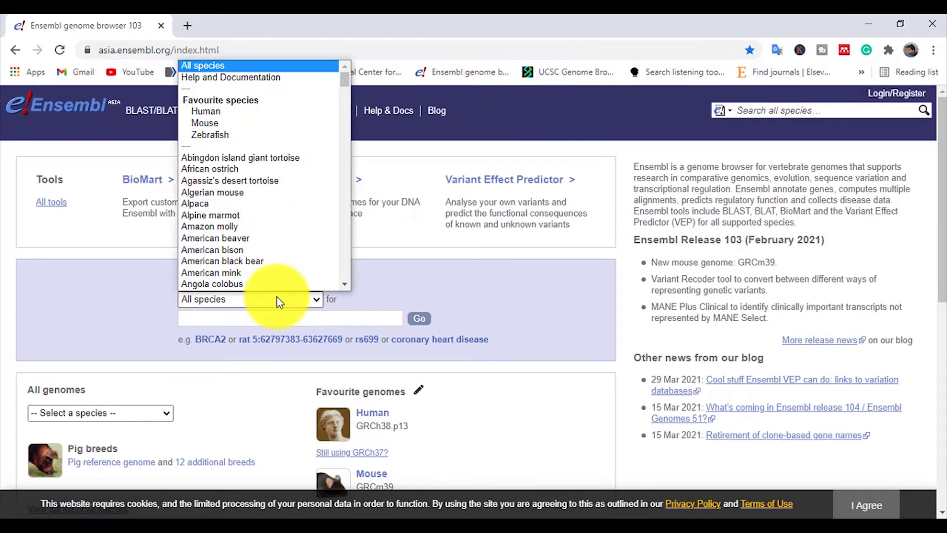
{"action": "scroll", "coordinate": [230, 162], "scroll_direction": "up", "scroll_amount": 1}
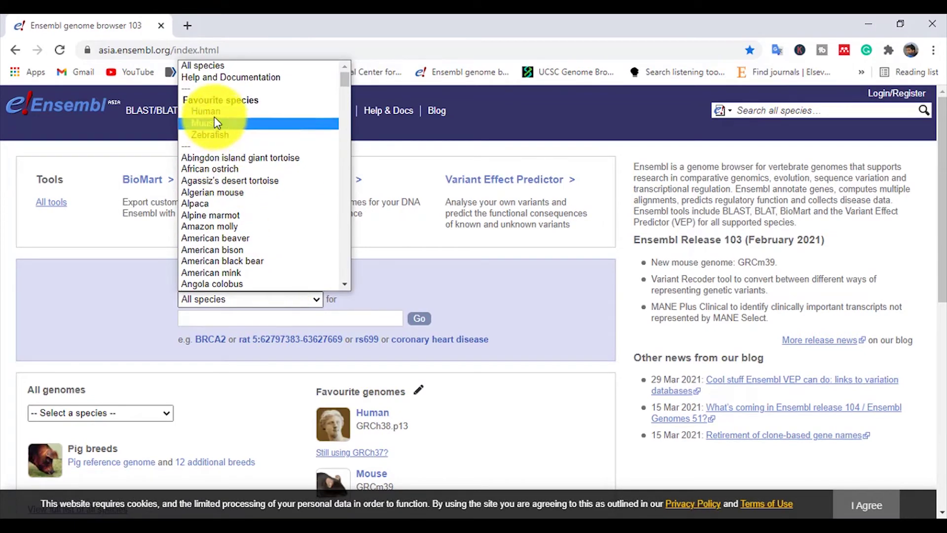
{"action": "left_click", "coordinate": [214, 117]}
{"action": "left_click", "coordinate": [296, 329]}
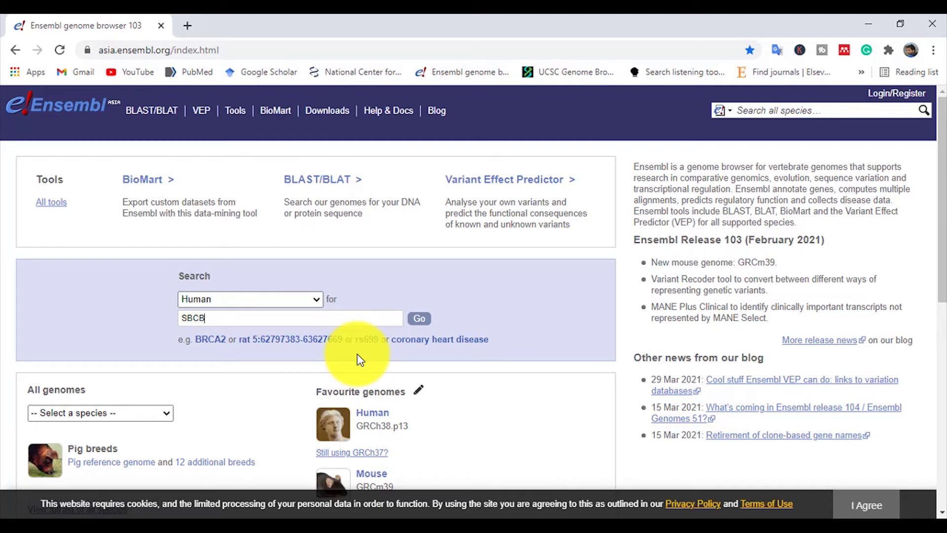
{"action": "left_click", "coordinate": [424, 322]}
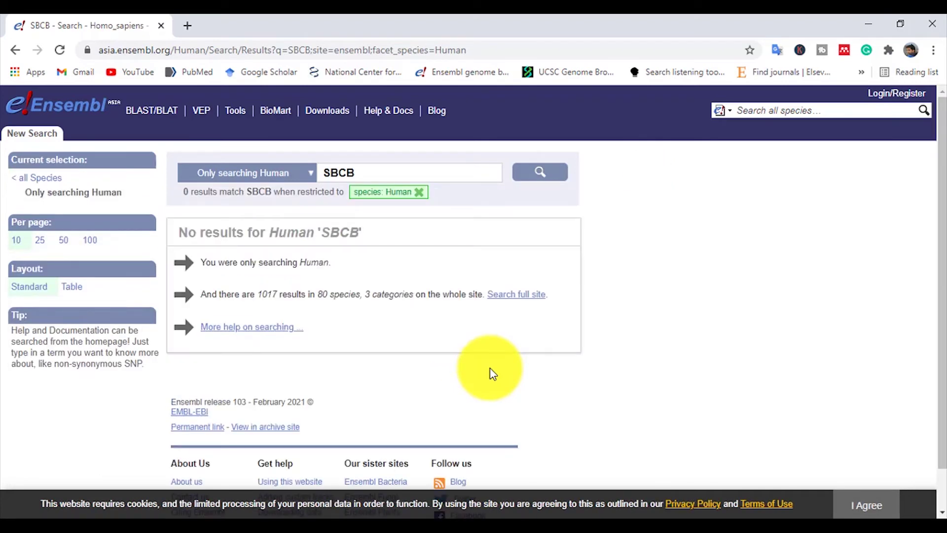
{"action": "scroll", "coordinate": [395, 294], "scroll_direction": "down", "scroll_amount": 1}
{"action": "scroll", "coordinate": [395, 286], "scroll_direction": "up", "scroll_amount": 1}
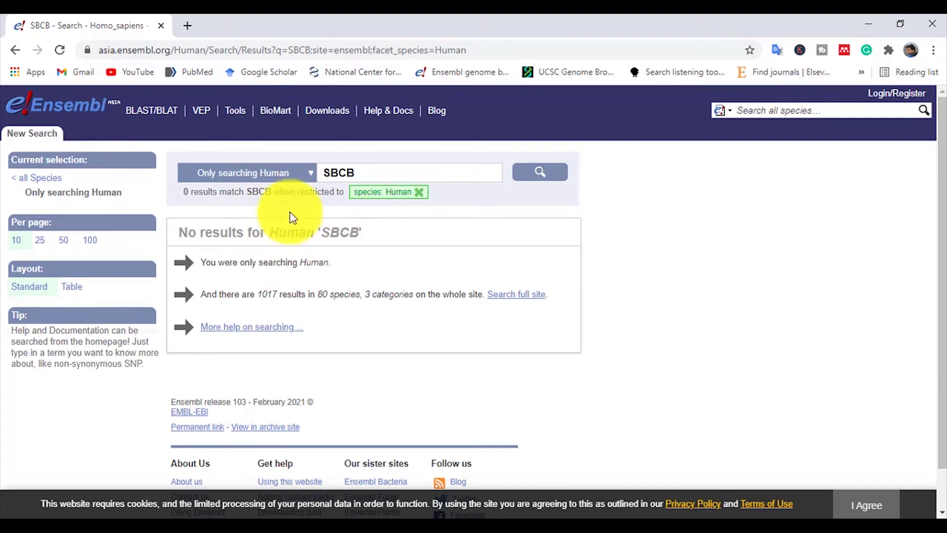
Correct the human gene search term to SGCB, run the search, and open the SGCB human gene result
{"action": "left_click", "coordinate": [340, 172]}
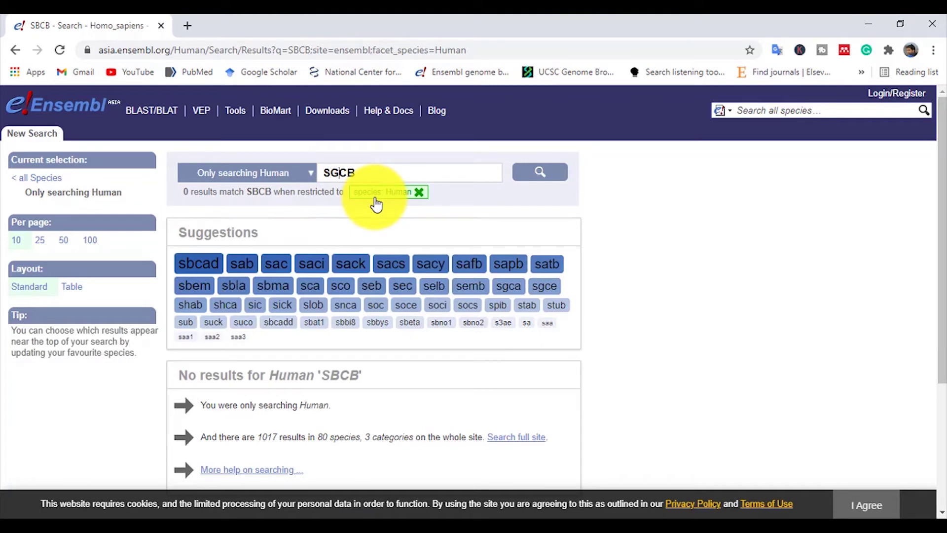
{"action": "left_click", "coordinate": [527, 177]}
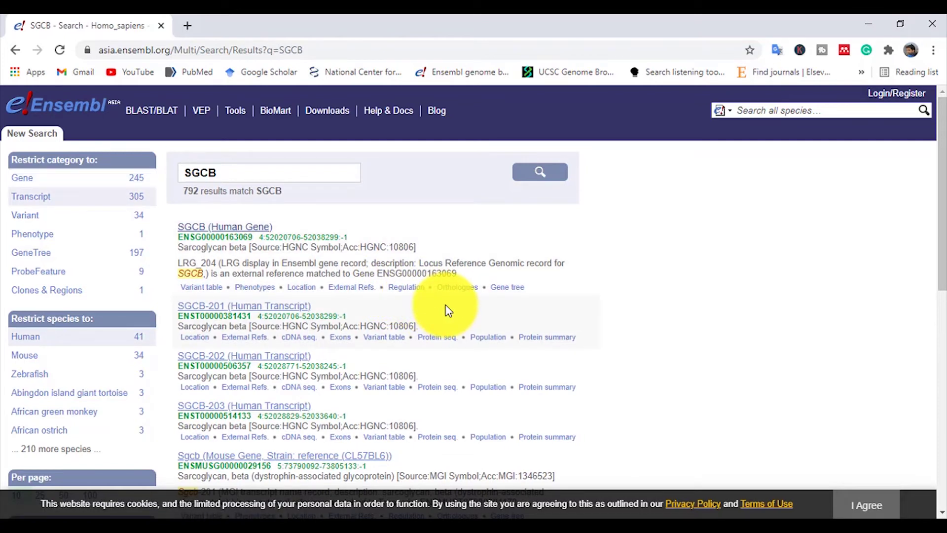
{"action": "left_click", "coordinate": [232, 236]}
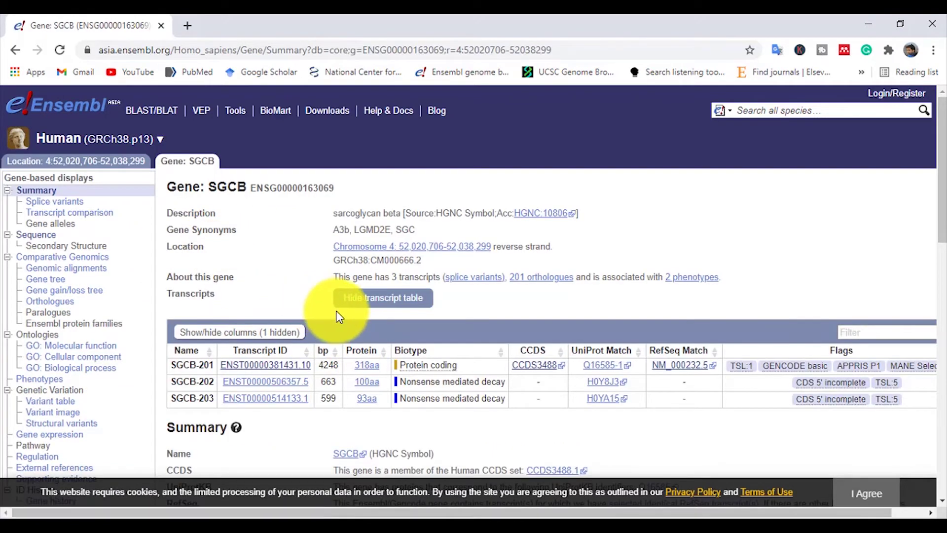
Open the SGCB gene's Sequence page in a separate browser tab and highlight the words "reverse strand" in its location
{"action": "right_click", "coordinate": [33, 238]}
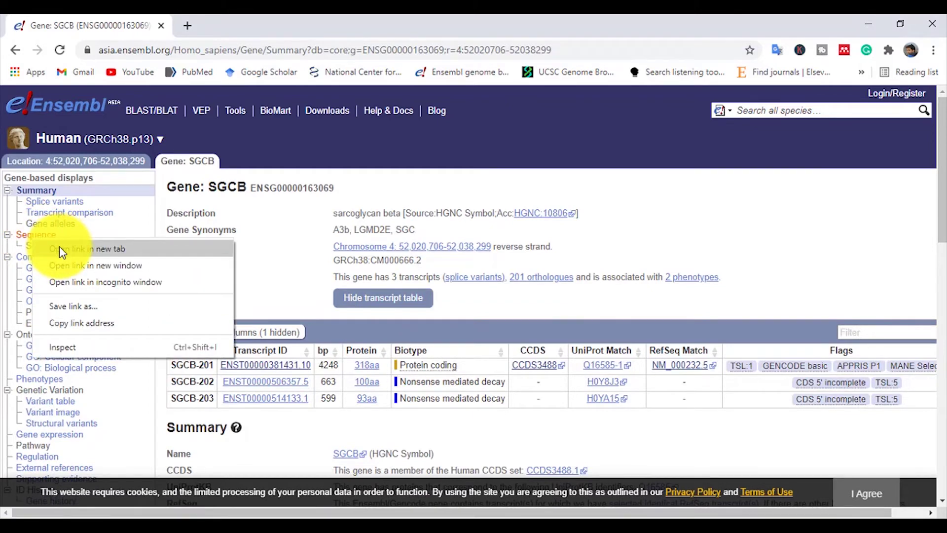
{"action": "left_click", "coordinate": [61, 249]}
{"action": "left_click", "coordinate": [256, 25]}
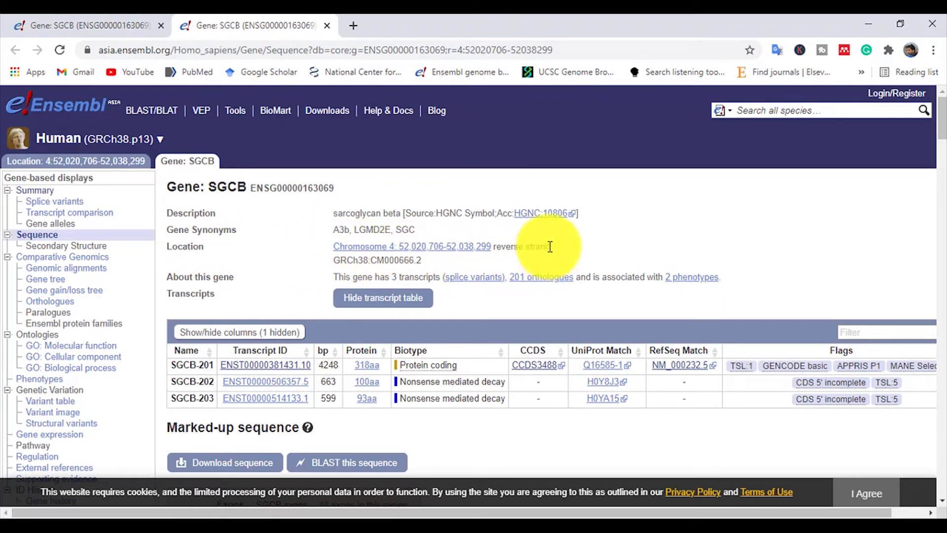
{"action": "left_click_drag", "start_coordinate": [551, 247], "coordinate": [492, 247]}
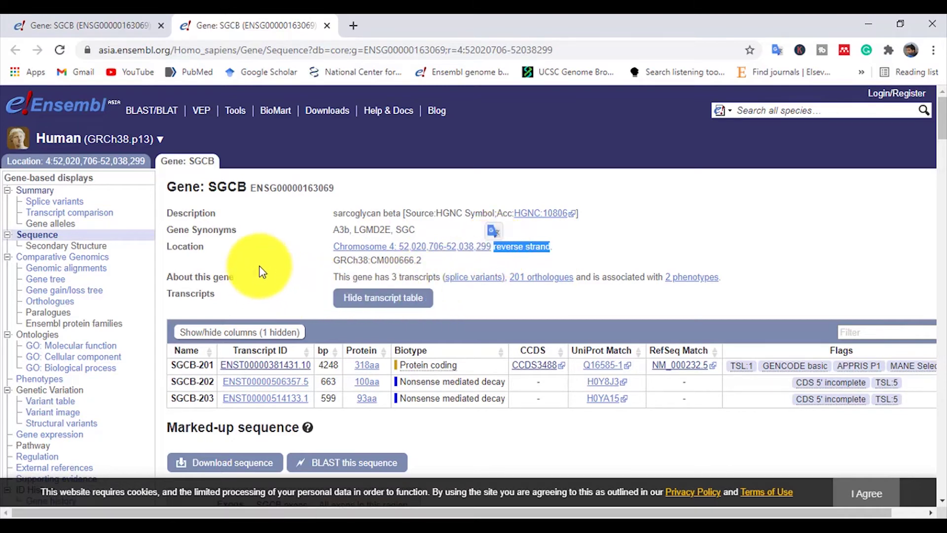
Examine the marked-up SGCB sequence around its first highlighted exon, selecting the stretch ahead of it, and return to the transcript table
{"action": "scroll", "coordinate": [256, 268], "scroll_direction": "down", "scroll_amount": 1}
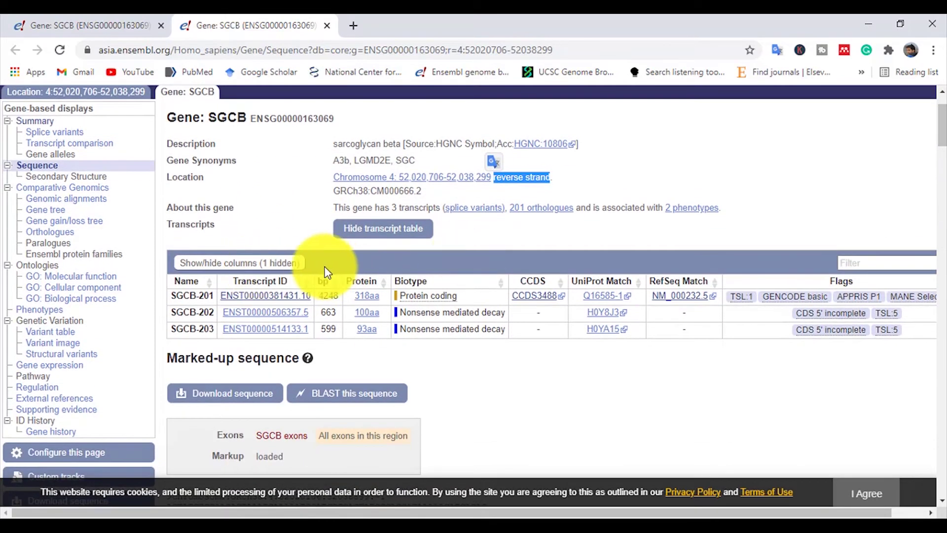
{"action": "scroll", "coordinate": [331, 271], "scroll_direction": "down", "scroll_amount": 10}
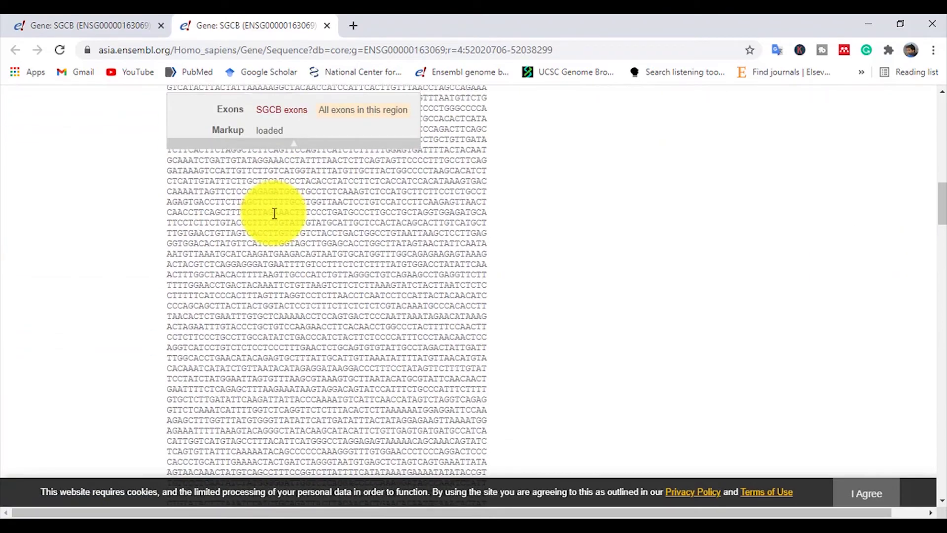
{"action": "scroll", "coordinate": [227, 212], "scroll_direction": "up", "scroll_amount": 3}
{"action": "left_click_drag", "start_coordinate": [169, 280], "coordinate": [217, 317]}
{"action": "scroll", "coordinate": [201, 264], "scroll_direction": "up", "scroll_amount": 1}
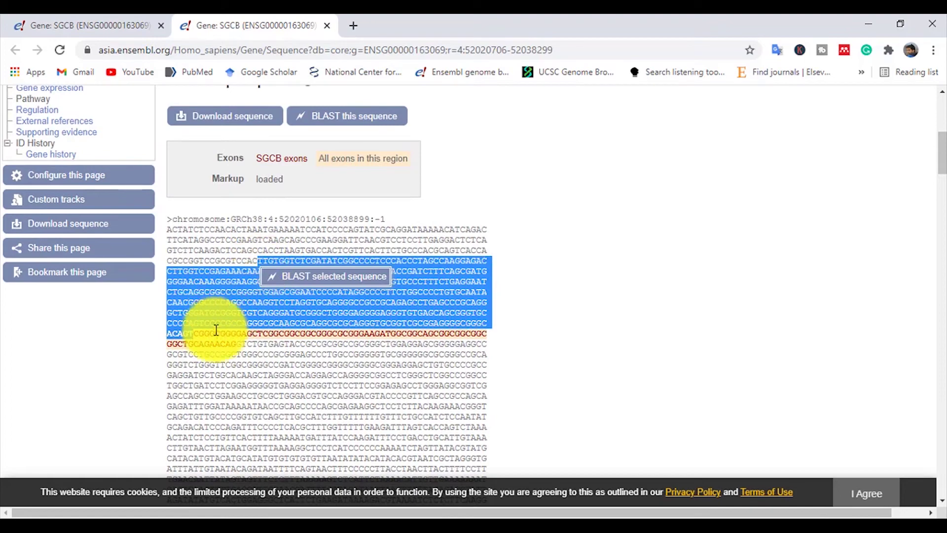
{"action": "left_click", "coordinate": [247, 328]}
{"action": "scroll", "coordinate": [326, 316], "scroll_direction": "up", "scroll_amount": 1}
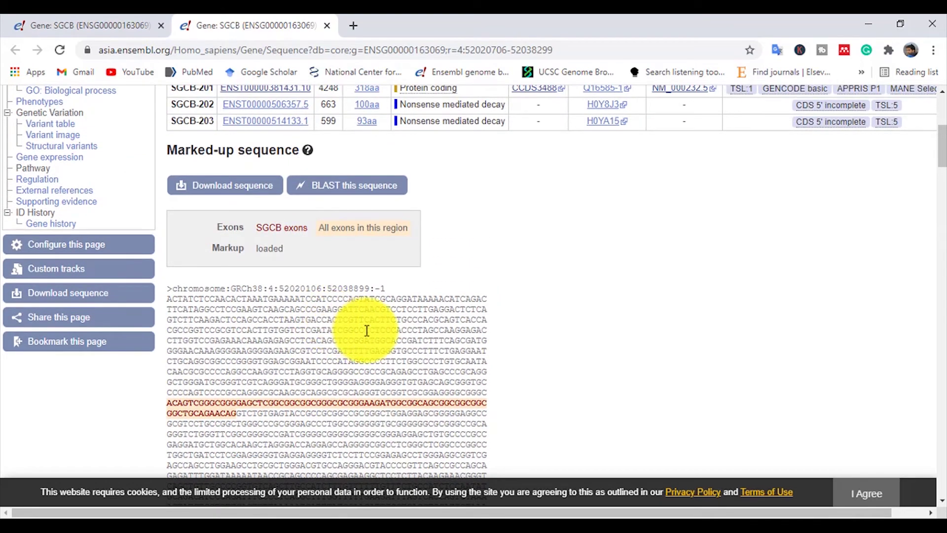
{"action": "scroll", "coordinate": [367, 330], "scroll_direction": "up", "scroll_amount": 4}
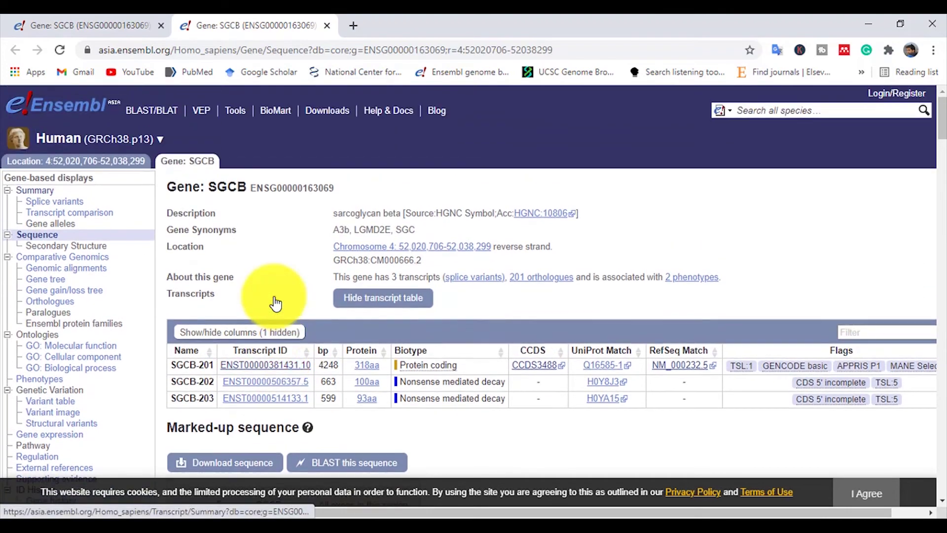
Open the SGCB-201 transcript and its CCDS3488 report in separate browser tabs, and bring up the transcript page
{"action": "right_click", "coordinate": [275, 296]}
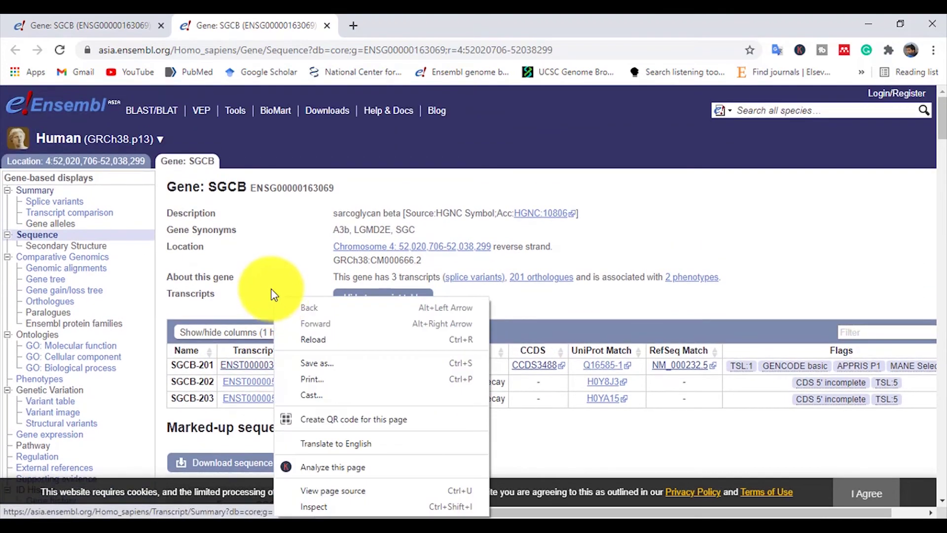
{"action": "left_click", "coordinate": [271, 290]}
{"action": "scroll", "coordinate": [277, 292], "scroll_direction": "down", "scroll_amount": 1}
{"action": "right_click", "coordinate": [242, 301]}
{"action": "left_click", "coordinate": [274, 312]}
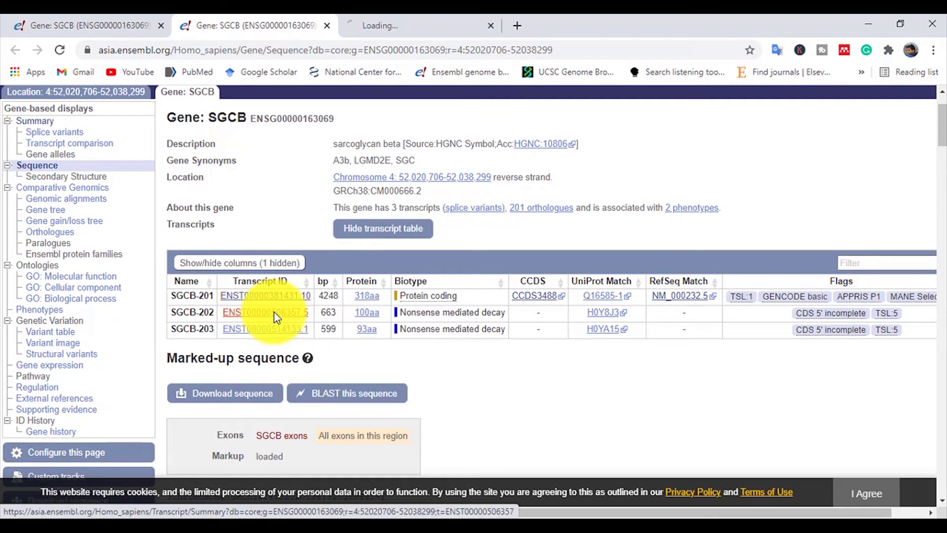
{"action": "right_click", "coordinate": [518, 300]}
{"action": "left_click", "coordinate": [542, 311]}
{"action": "left_click", "coordinate": [434, 16]}
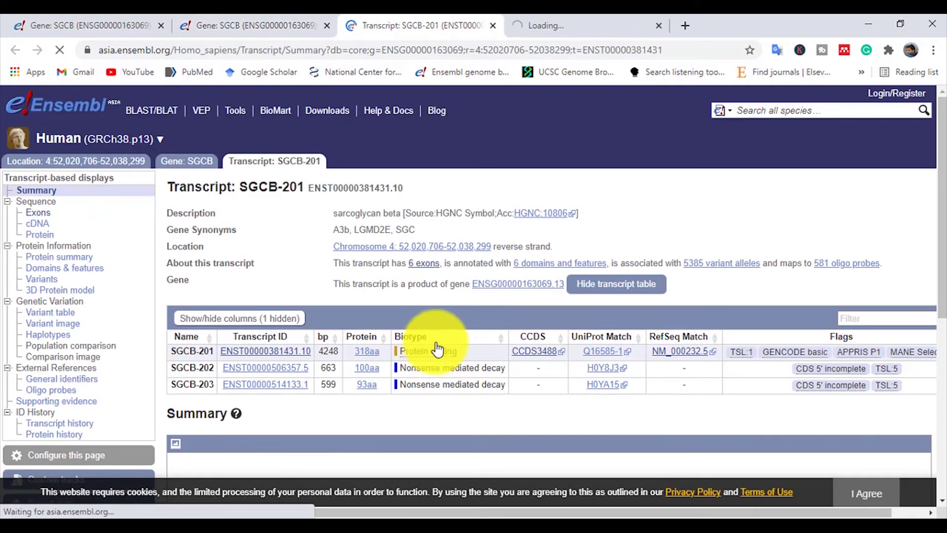
Review the SGCB-201 transcript summary and exon diagram, and open the transcript's exons page
{"action": "scroll", "coordinate": [356, 282], "scroll_direction": "down", "scroll_amount": 5}
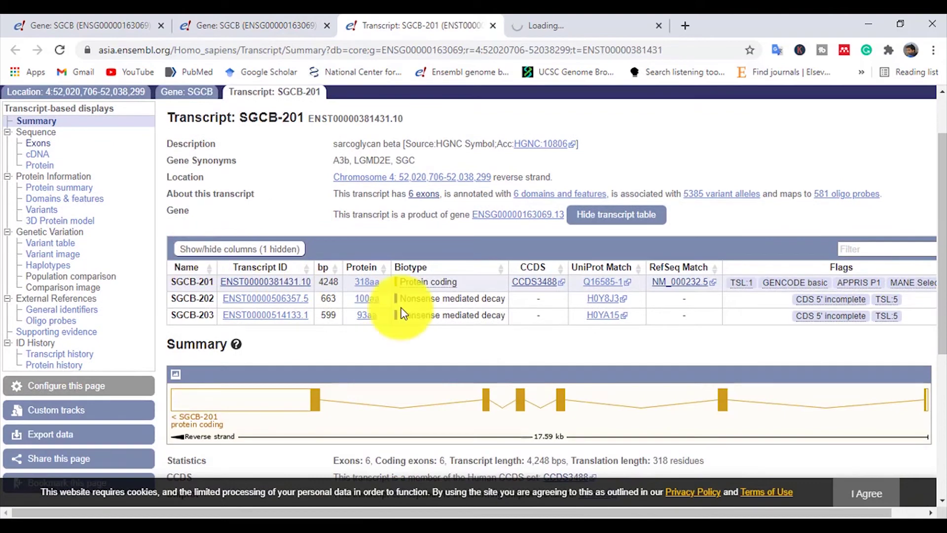
{"action": "scroll", "coordinate": [417, 318], "scroll_direction": "up", "scroll_amount": 4}
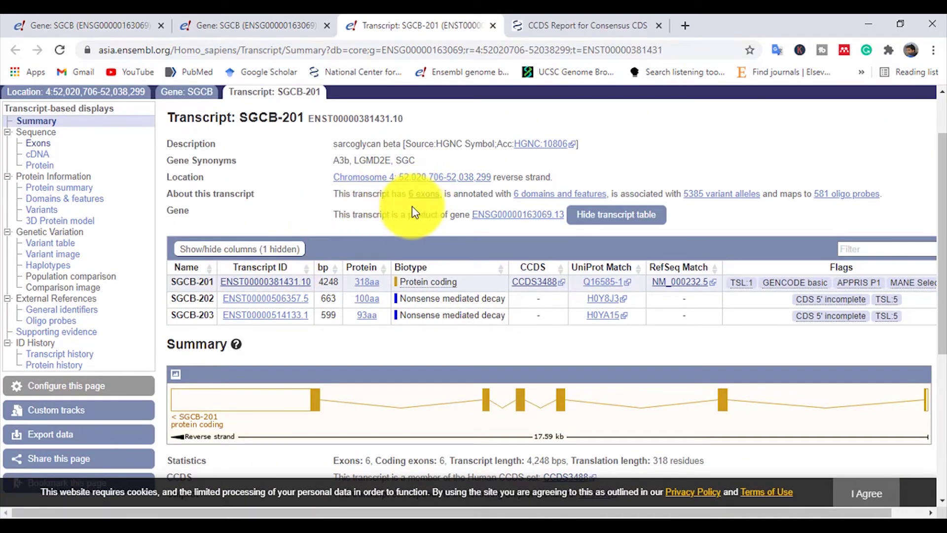
{"action": "scroll", "coordinate": [281, 222], "scroll_direction": "up", "scroll_amount": 2}
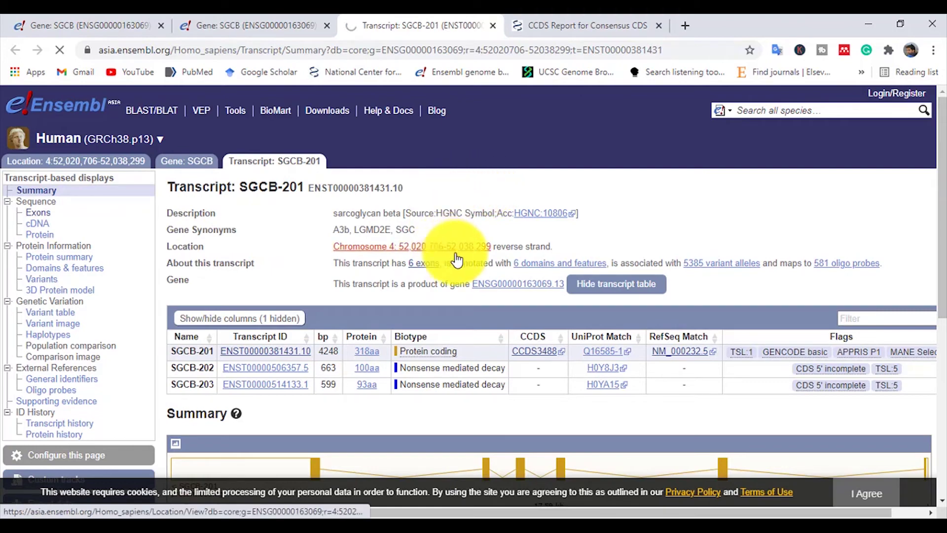
In the CCDS3488 report, highlight the nucleotide sequence and the translated protein sequence, and clear the selection
{"action": "left_click", "coordinate": [534, 13]}
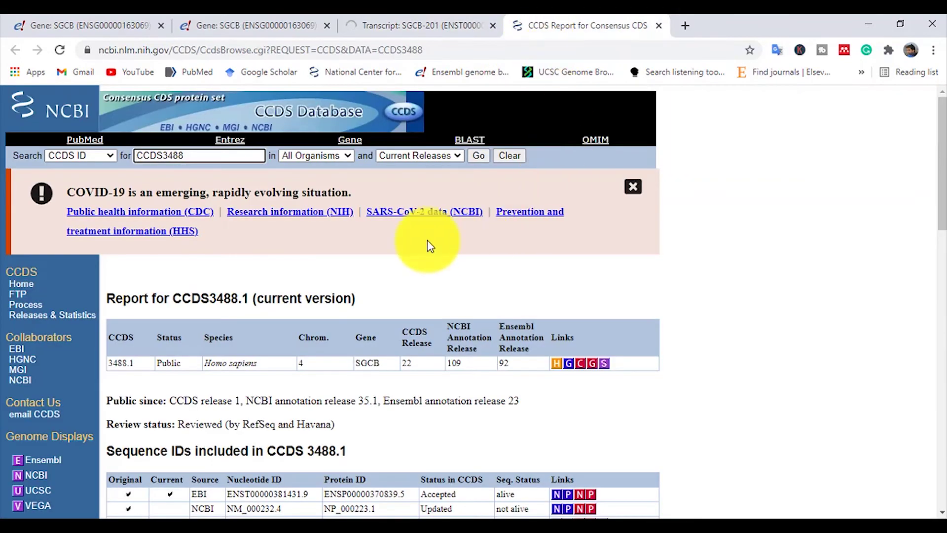
{"action": "scroll", "coordinate": [370, 242], "scroll_direction": "down", "scroll_amount": 10}
{"action": "scroll", "coordinate": [370, 242], "scroll_direction": "down", "scroll_amount": 4}
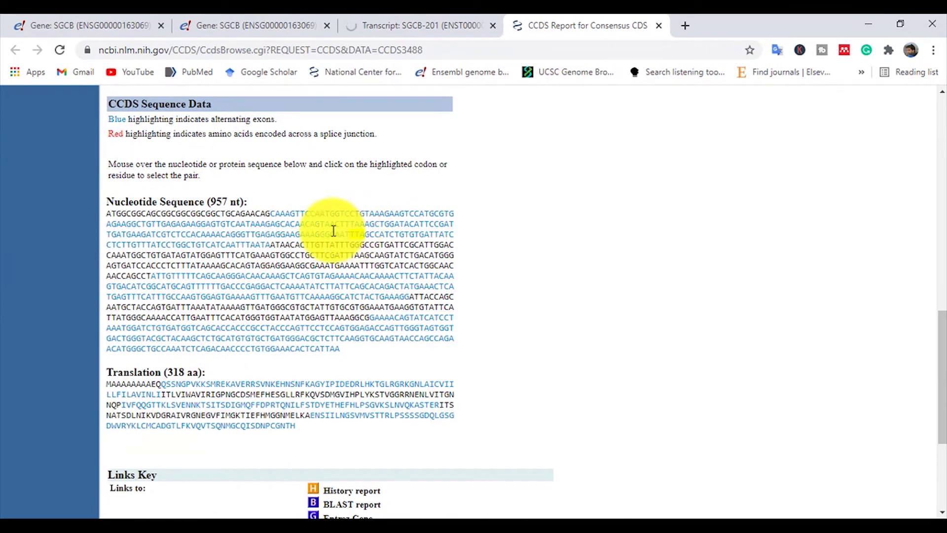
{"action": "left_click_drag", "start_coordinate": [111, 213], "coordinate": [360, 349]}
{"action": "scroll", "coordinate": [347, 255], "scroll_direction": "down", "scroll_amount": 1}
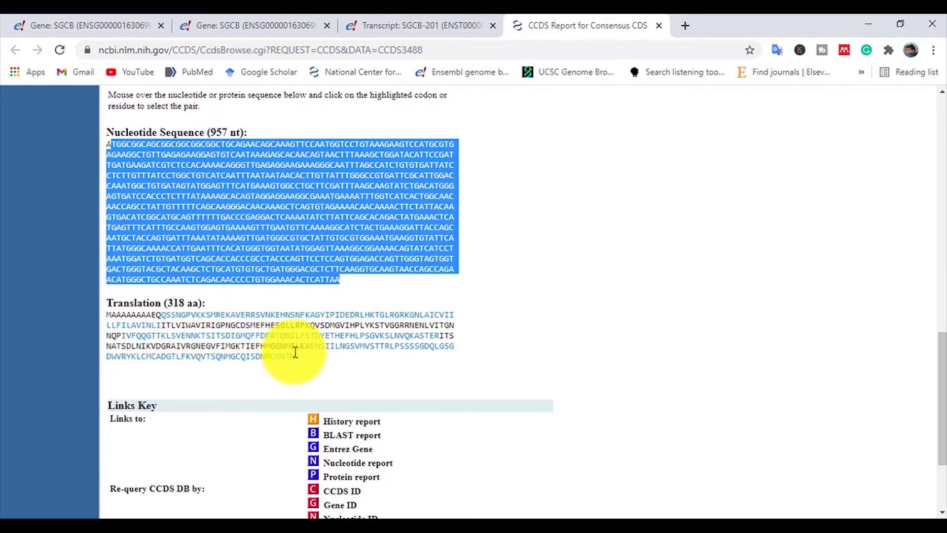
{"action": "left_click_drag", "start_coordinate": [306, 364], "coordinate": [121, 315]}
{"action": "left_click", "coordinate": [601, 327]}
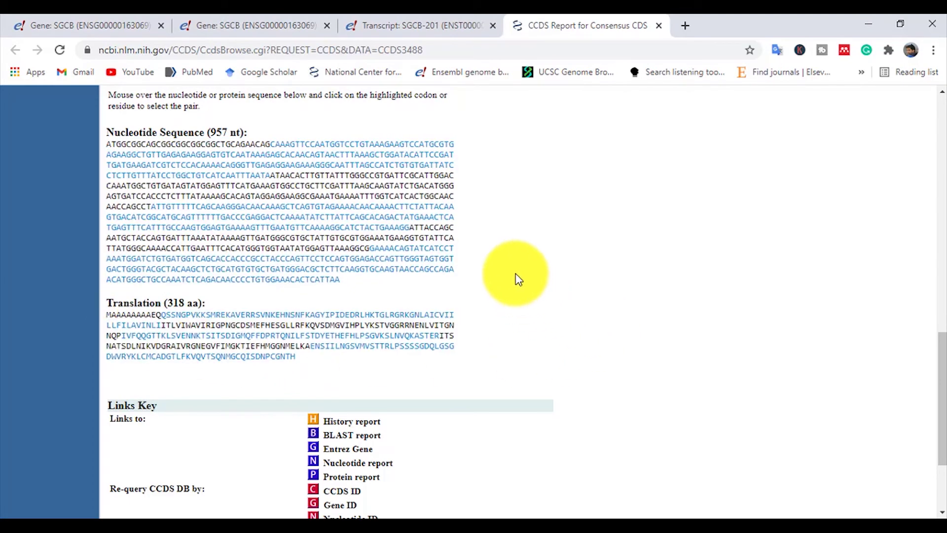
Examine the SGCB-201 exon table, from the transcript details and first exon through the coding end of exon 6
{"action": "left_click", "coordinate": [412, 25]}
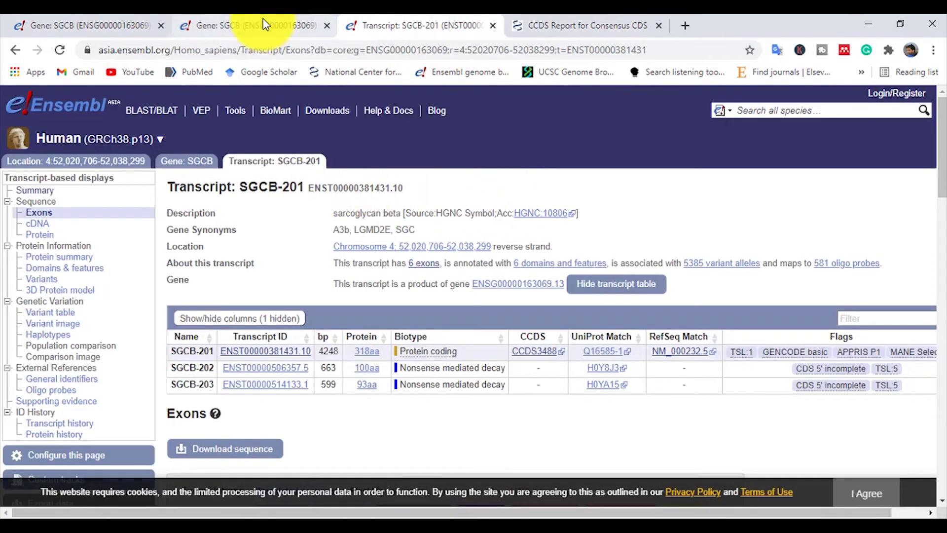
{"action": "scroll", "coordinate": [268, 289], "scroll_direction": "down", "scroll_amount": 10}
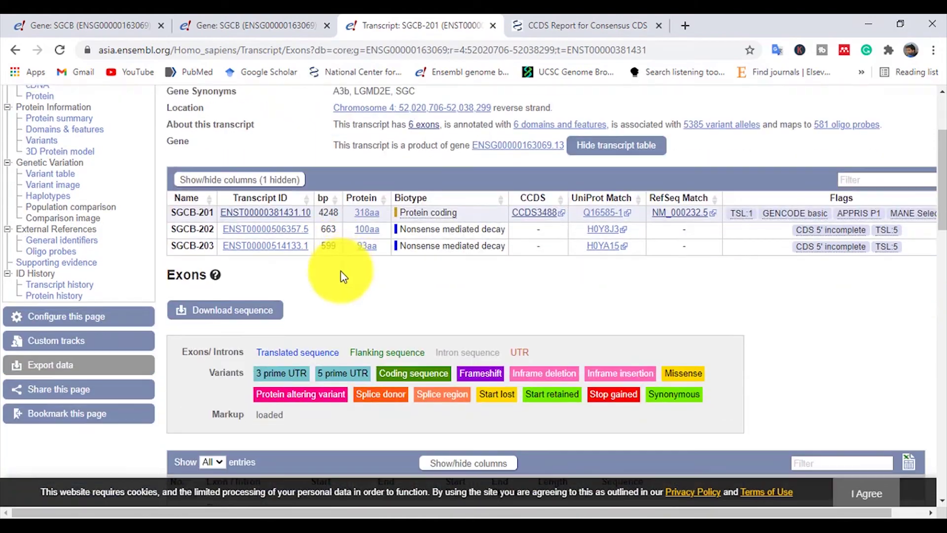
{"action": "scroll", "coordinate": [711, 280], "scroll_direction": "up", "scroll_amount": 6}
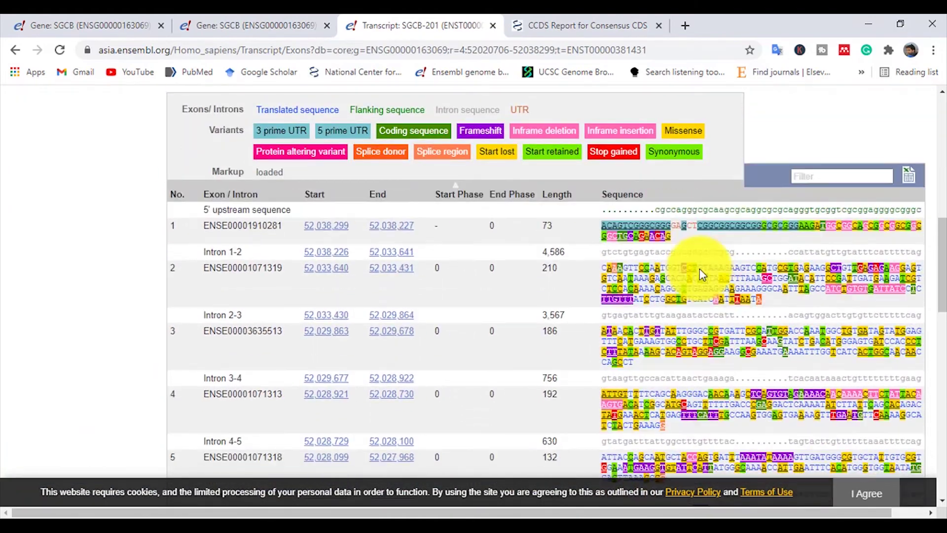
{"action": "scroll", "coordinate": [700, 268], "scroll_direction": "up", "scroll_amount": 4}
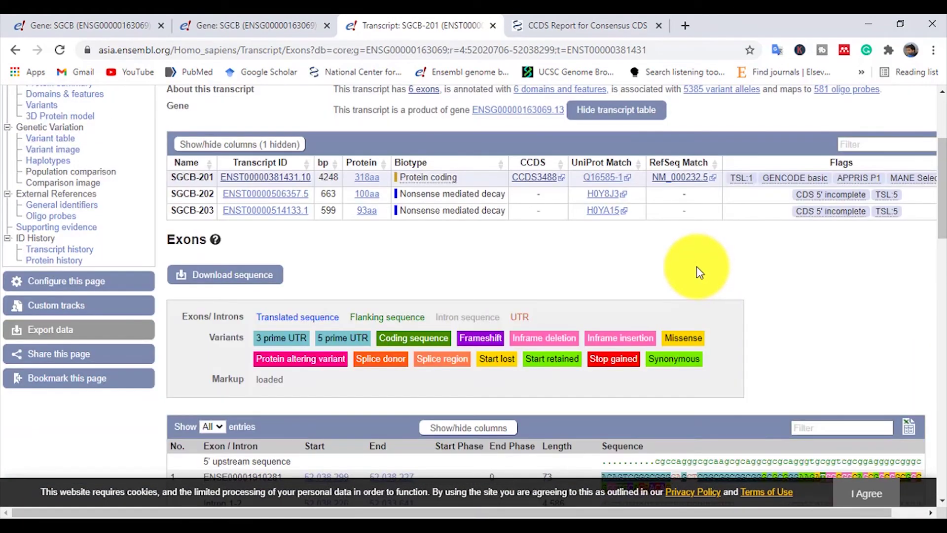
{"action": "scroll", "coordinate": [691, 269], "scroll_direction": "up", "scroll_amount": 1}
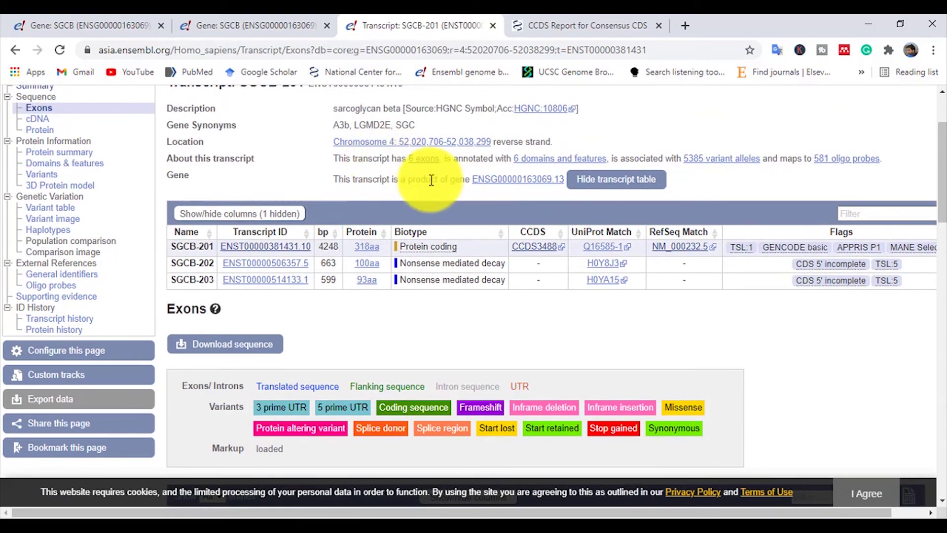
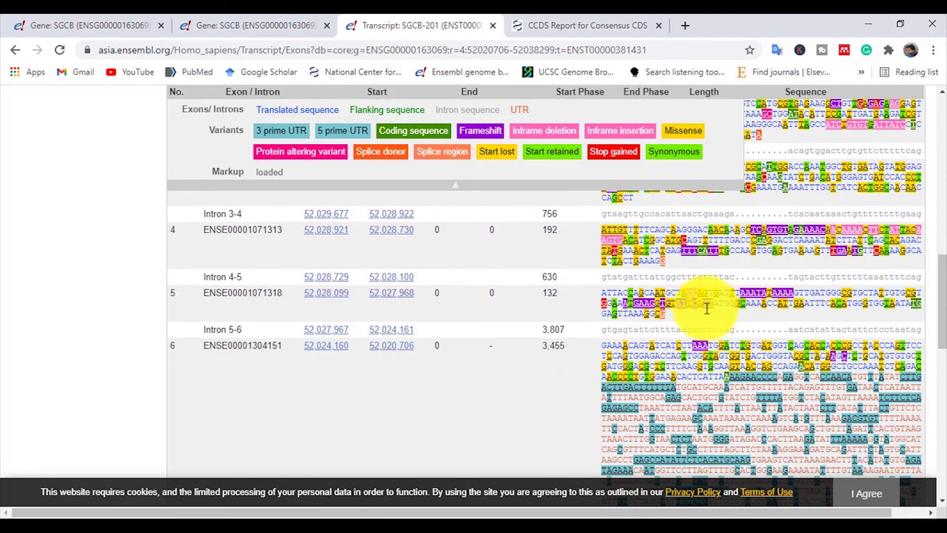
{"action": "scroll", "coordinate": [709, 307], "scroll_direction": "down", "scroll_amount": 1}
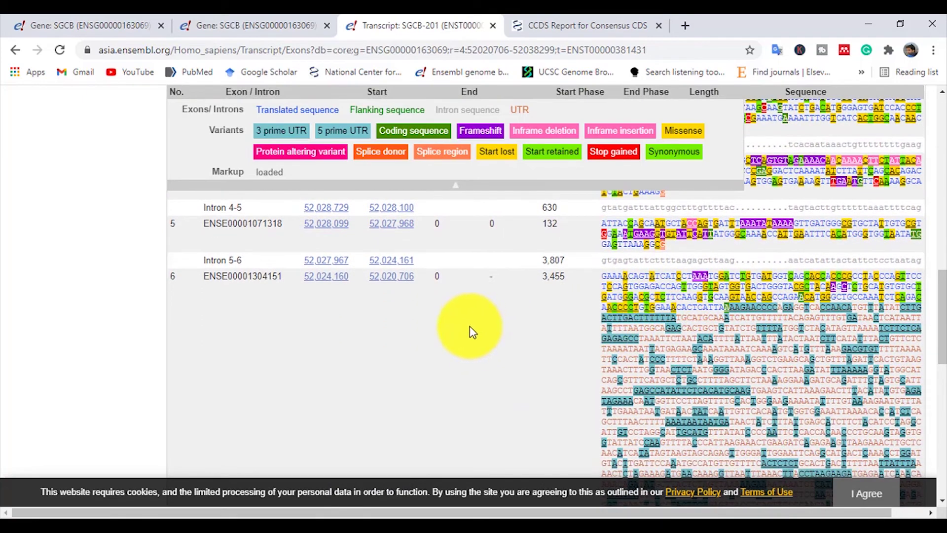
{"action": "scroll", "coordinate": [468, 305], "scroll_direction": "up", "scroll_amount": 2}
{"action": "scroll", "coordinate": [466, 308], "scroll_direction": "up", "scroll_amount": 2}
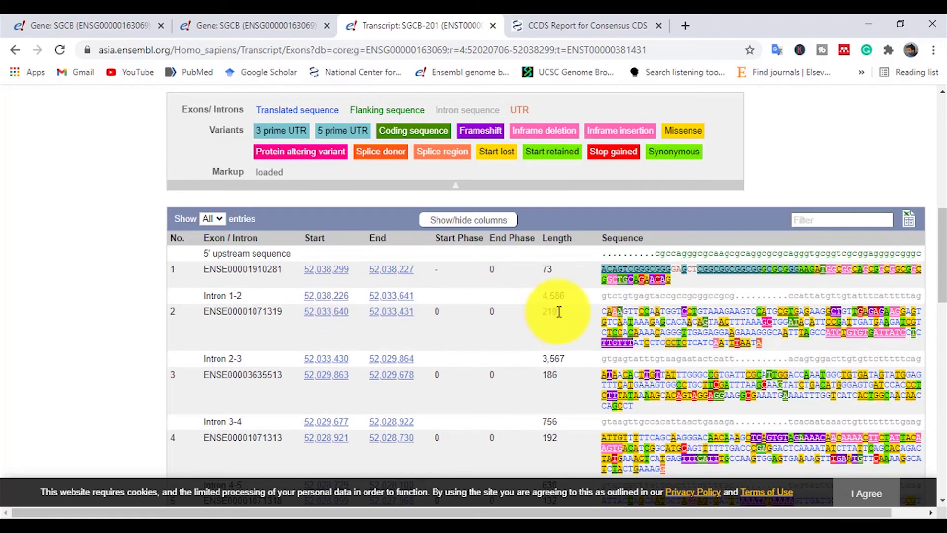
Inspect the splice-site bases in the exon table, highlighting both ends of intron 1-2 and the opening gt of intron 2-3
{"action": "double_click", "coordinate": [612, 297]}
{"action": "double_click", "coordinate": [917, 295]}
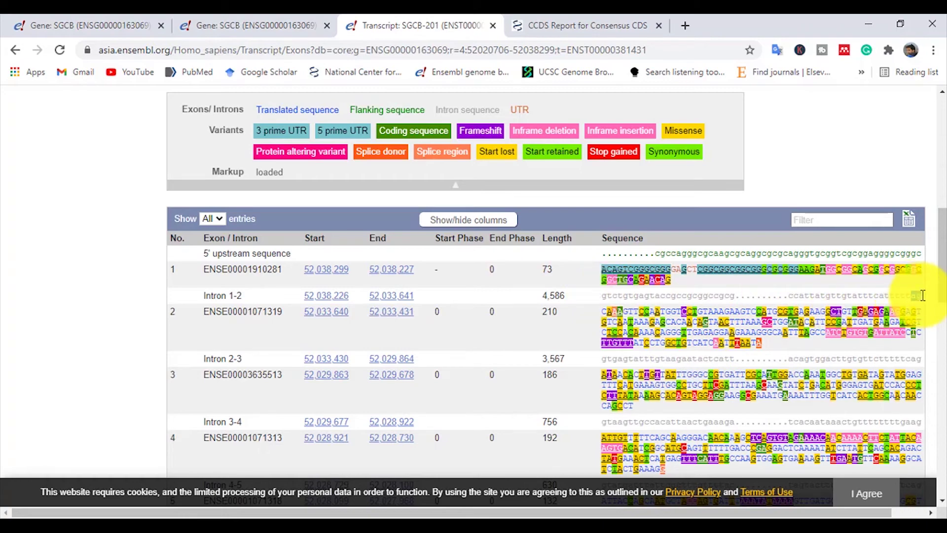
{"action": "scroll", "coordinate": [656, 301], "scroll_direction": "down", "scroll_amount": 1}
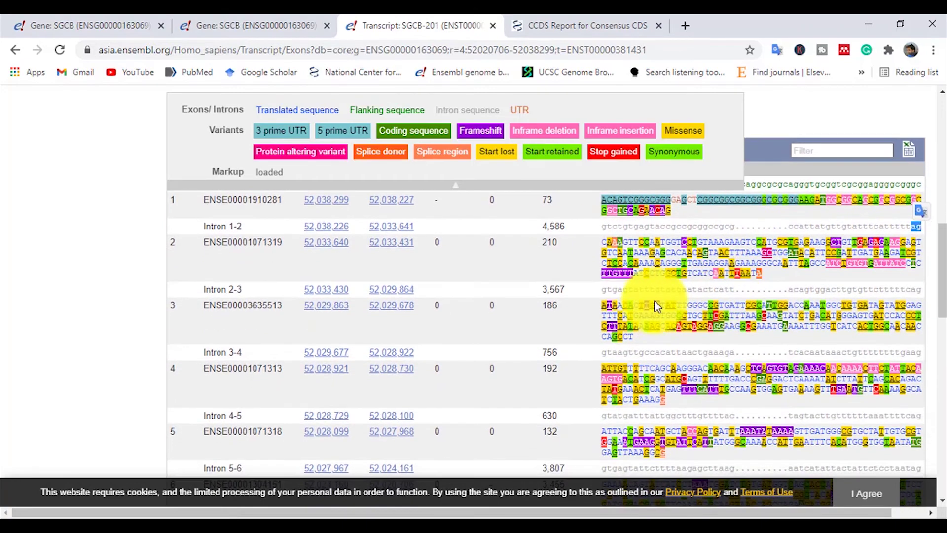
{"action": "double_click", "coordinate": [603, 292]}
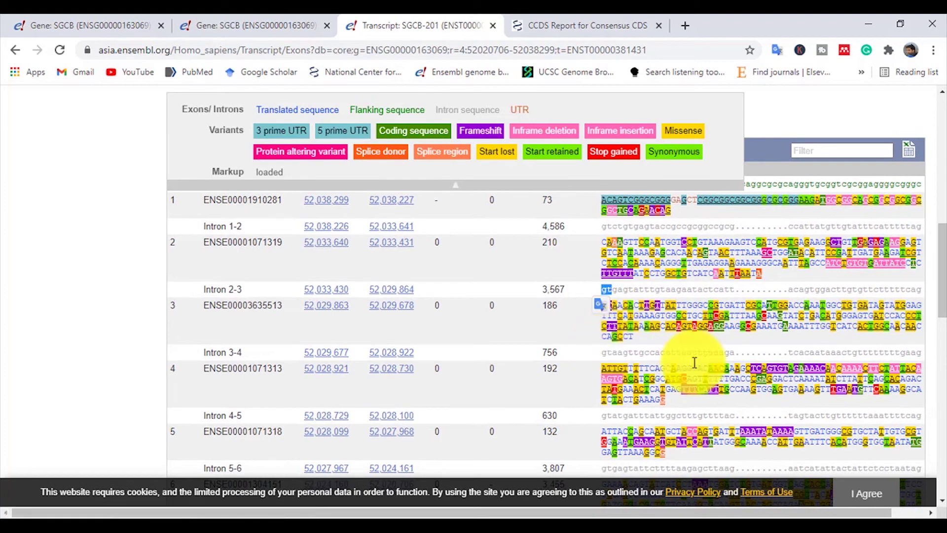
{"action": "scroll", "coordinate": [631, 360], "scroll_direction": "down", "scroll_amount": 1}
{"action": "scroll", "coordinate": [617, 409], "scroll_direction": "up", "scroll_amount": 1}
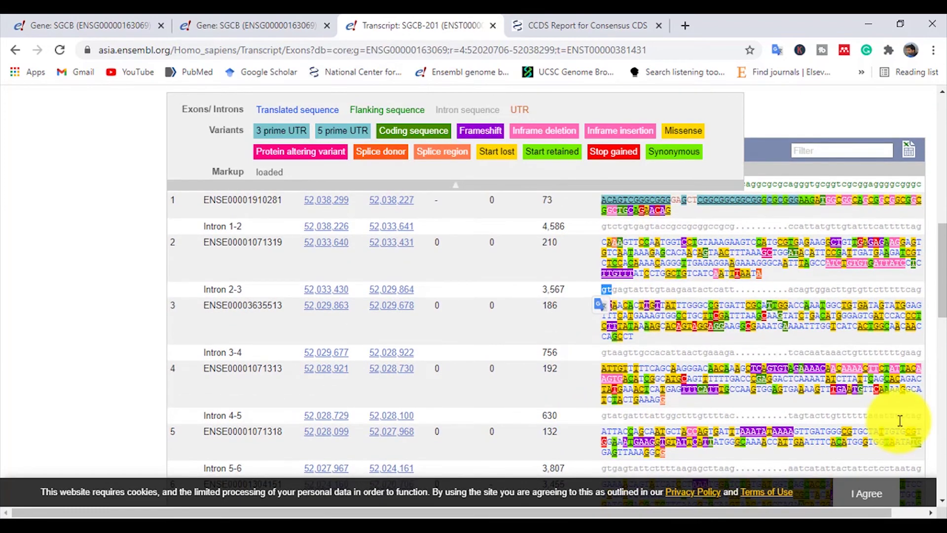
{"action": "scroll", "coordinate": [839, 395], "scroll_direction": "down", "scroll_amount": 1}
{"action": "scroll", "coordinate": [660, 360], "scroll_direction": "down", "scroll_amount": 2}
{"action": "scroll", "coordinate": [528, 321], "scroll_direction": "up", "scroll_amount": 4}
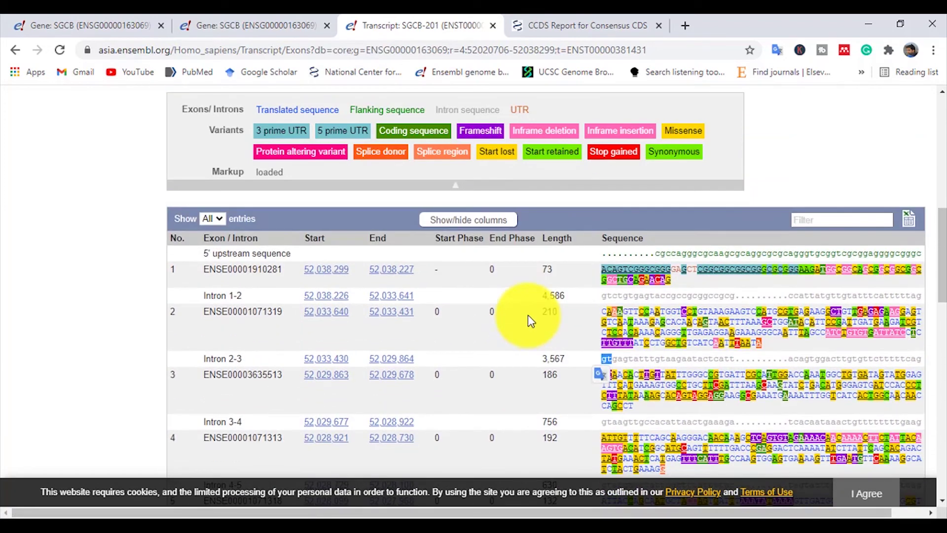
Try to find the CCDS3488 nucleotide sequence's opening stretch, from the ATG through GGCGGCT, in the SGCB-201 exon table
{"action": "left_click", "coordinate": [543, 24]}
{"action": "scroll", "coordinate": [364, 306], "scroll_direction": "down", "scroll_amount": 2}
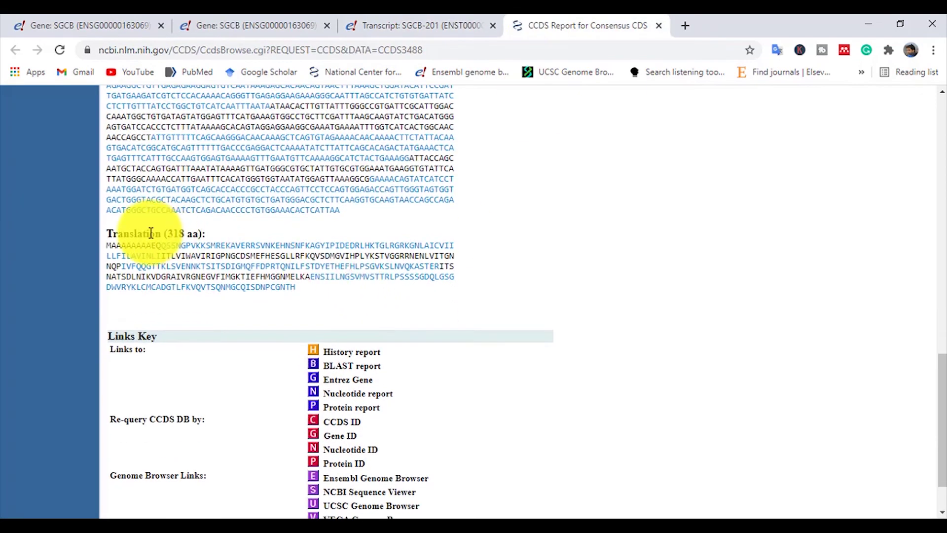
{"action": "scroll", "coordinate": [138, 199], "scroll_direction": "up", "scroll_amount": 3}
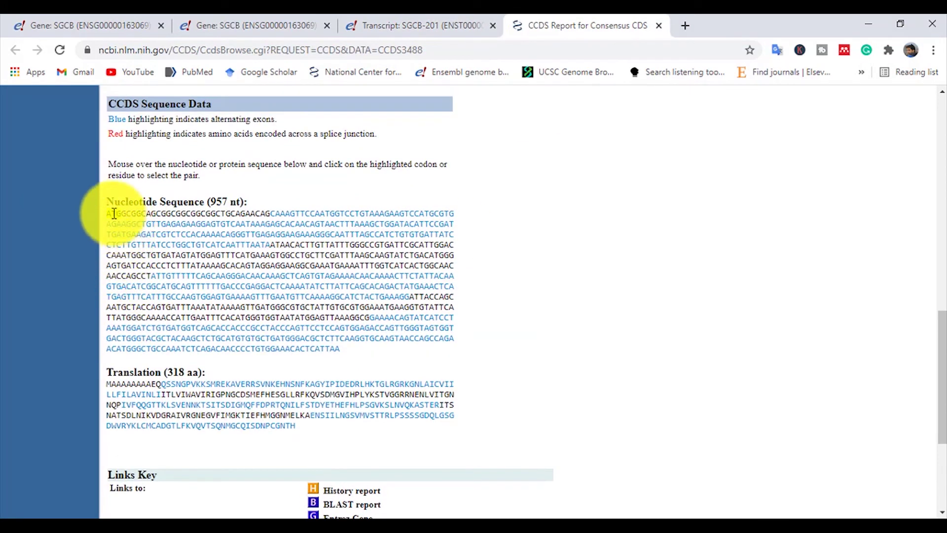
{"action": "left_click_drag", "start_coordinate": [109, 215], "coordinate": [227, 215]}
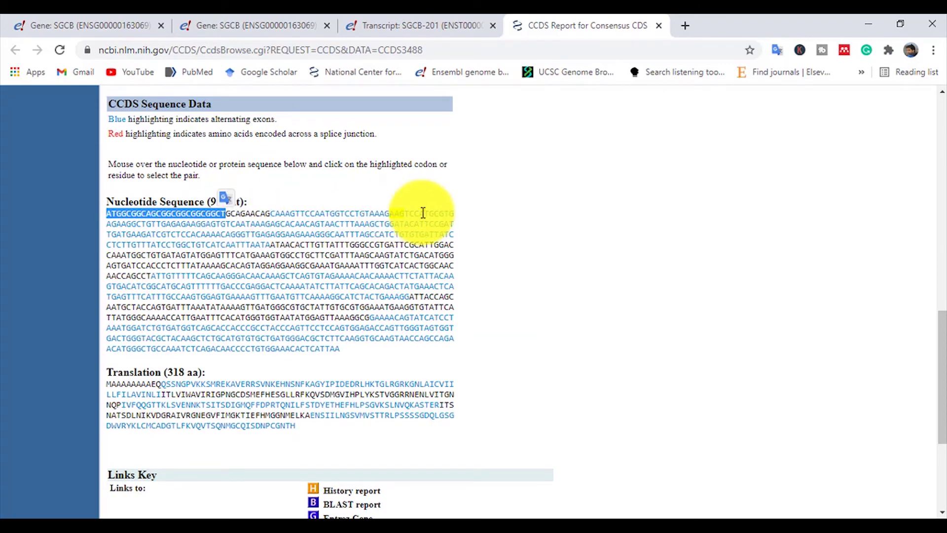
{"action": "left_click", "coordinate": [422, 25]}
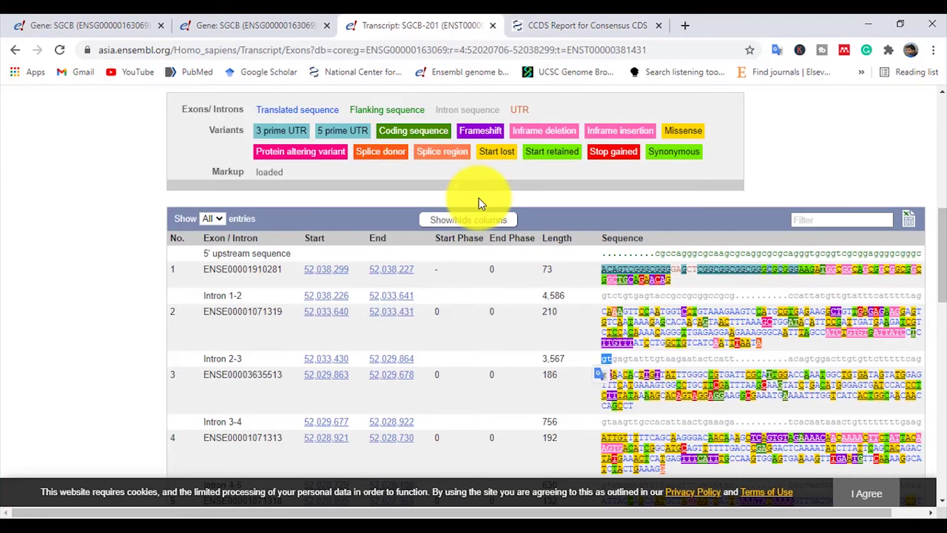
{"action": "key", "text": "ctrl+f"}
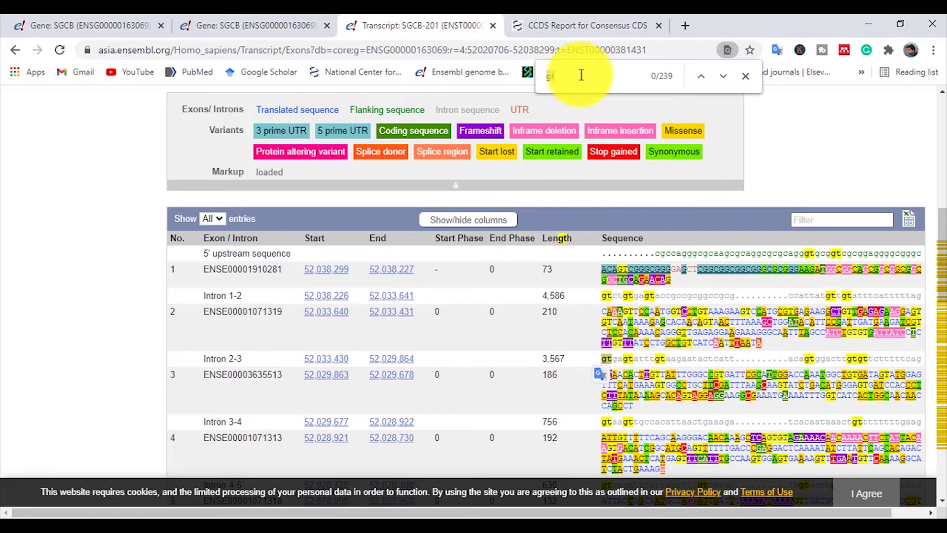
{"action": "type", "text": "GGCAGCTGCGGCGGCGGCT"}
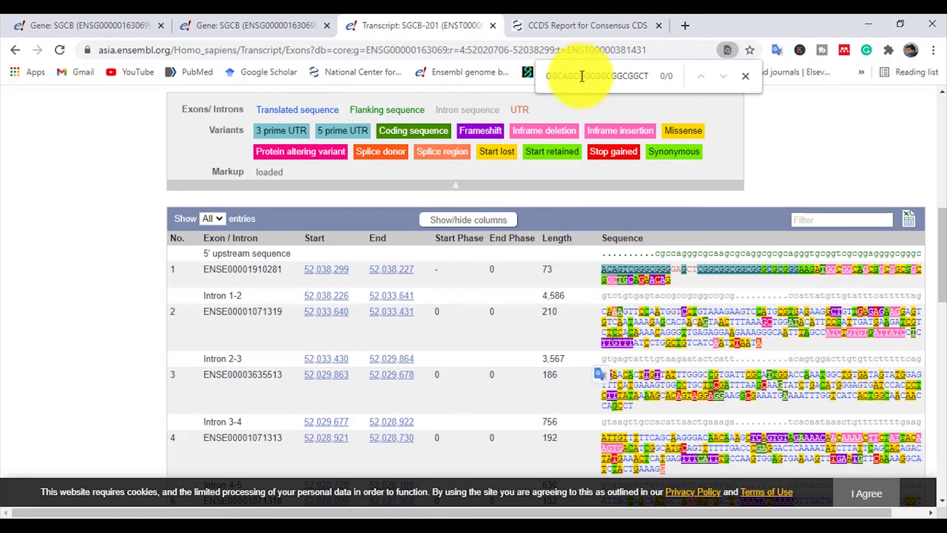
Copy a shorter opening stretch of the CCDS3488 nucleotide sequence, starting ATGGCGGCAGCGGCGGC, and find it in the SGCB-201 exon table
{"action": "left_click", "coordinate": [567, 23]}
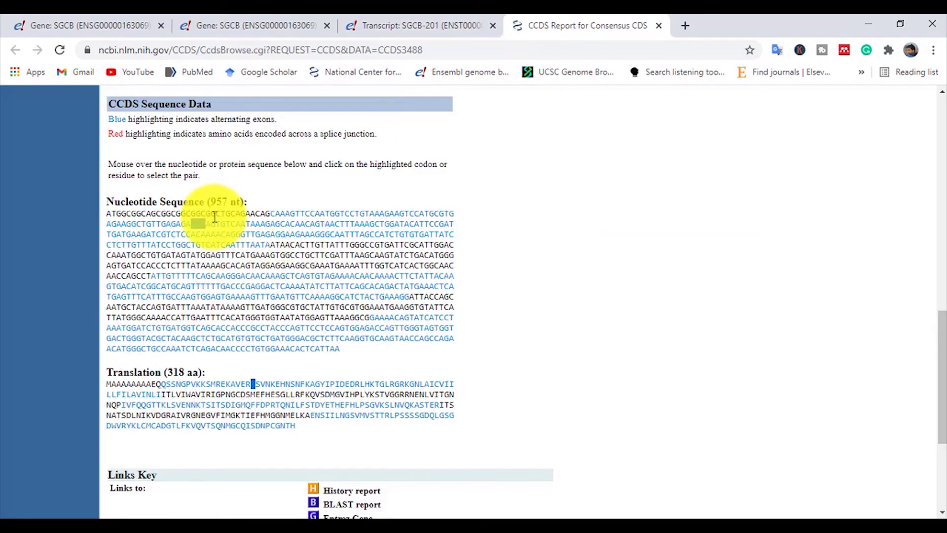
{"action": "left_click_drag", "start_coordinate": [209, 212], "coordinate": [105, 215]}
{"action": "key", "text": "ctrl+c"}
{"action": "left_click", "coordinate": [424, 25]}
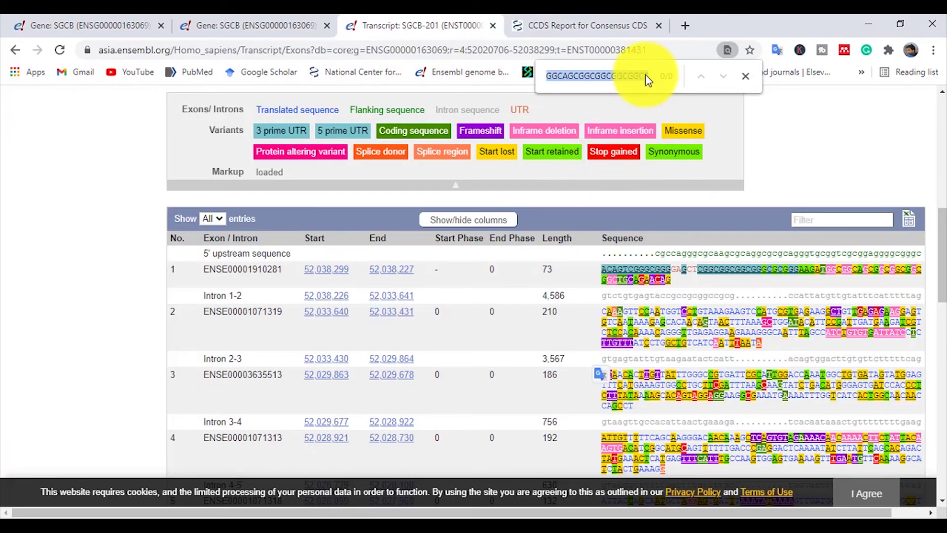
{"action": "key", "text": "ctrl+v"}
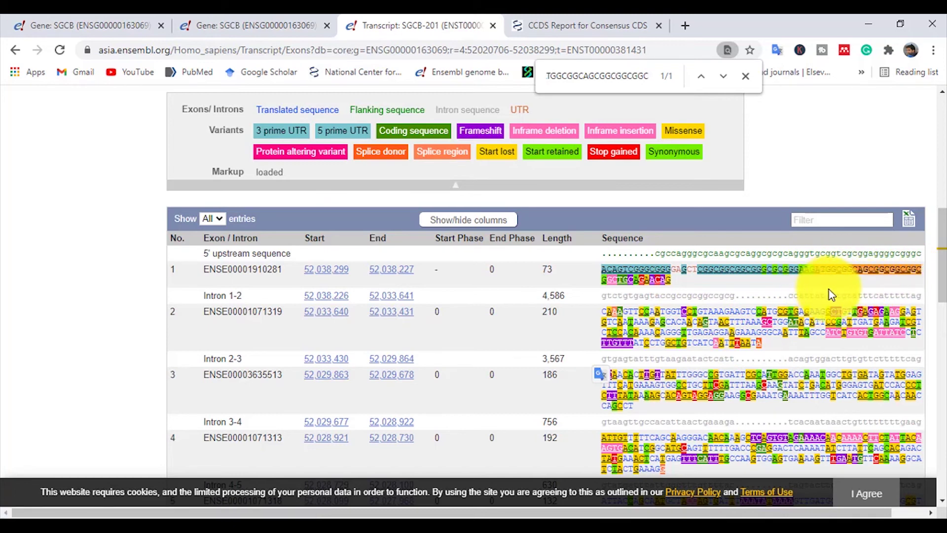
Find the same ATG-starting stretch in SGCB's marked-up gene sequence, highlight it from the ATG, and compare with the CCDS report and exon table
{"action": "left_click", "coordinate": [275, 22]}
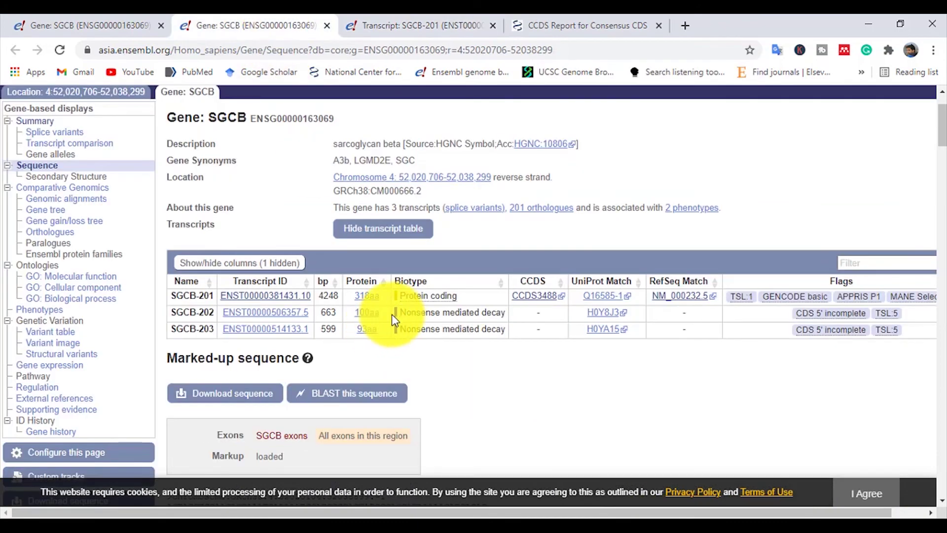
{"action": "scroll", "coordinate": [393, 313], "scroll_direction": "down", "scroll_amount": 6}
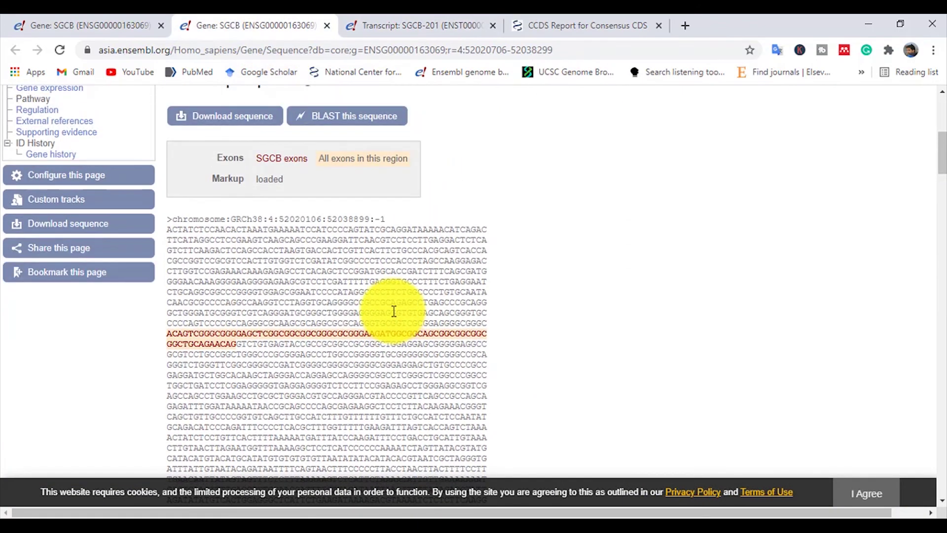
{"action": "key", "text": "ctrl+f"}
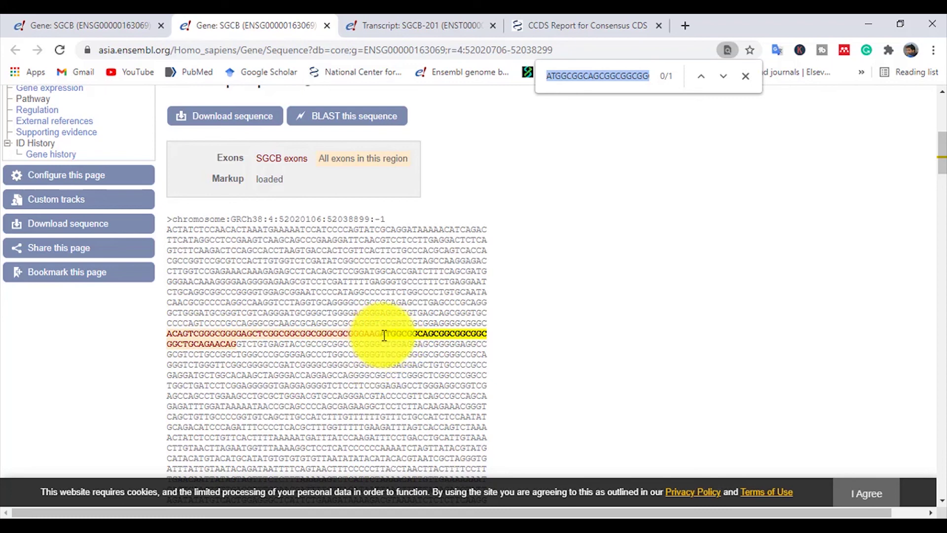
{"action": "left_click_drag", "start_coordinate": [382, 333], "coordinate": [486, 341]}
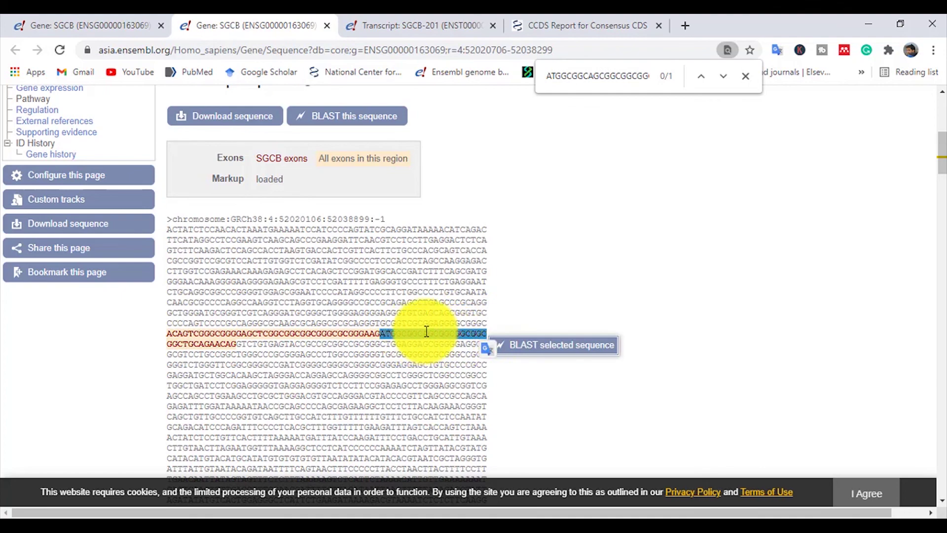
{"action": "left_click", "coordinate": [537, 20]}
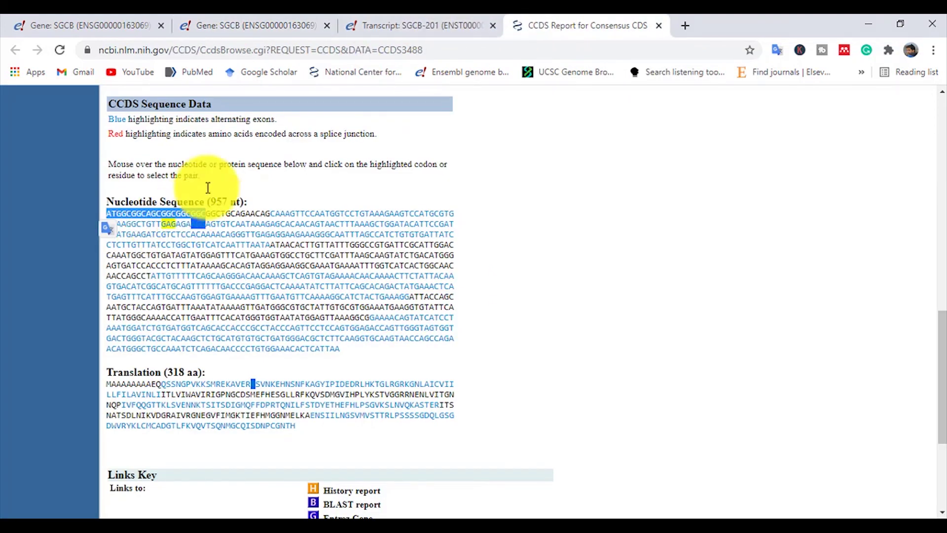
{"action": "left_click", "coordinate": [402, 23]}
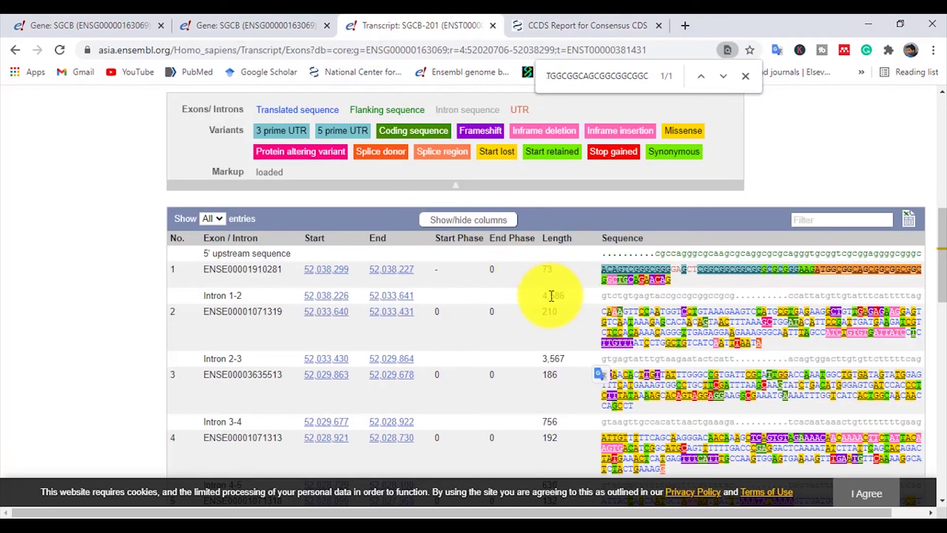